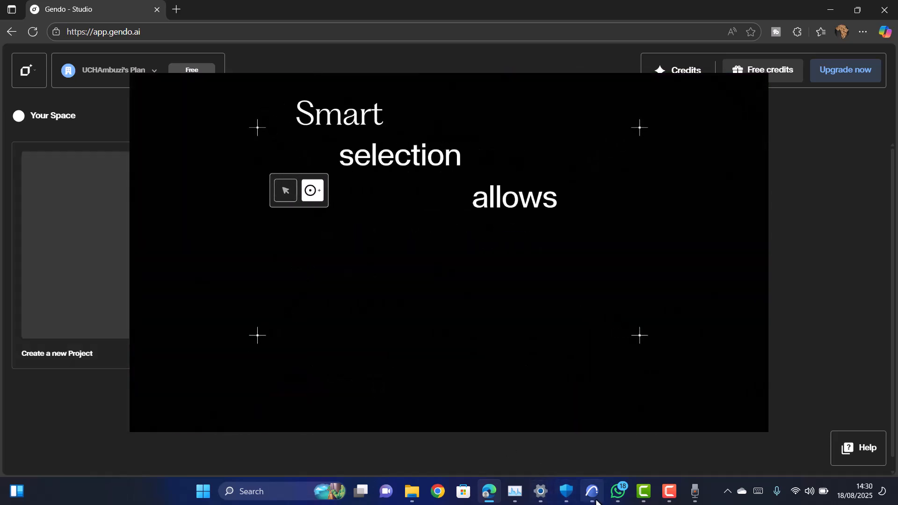
Switch to ARCHICAD and inspect the two-storey house model in the 3D perspective view from several angles.
mouse_move(598, 499)
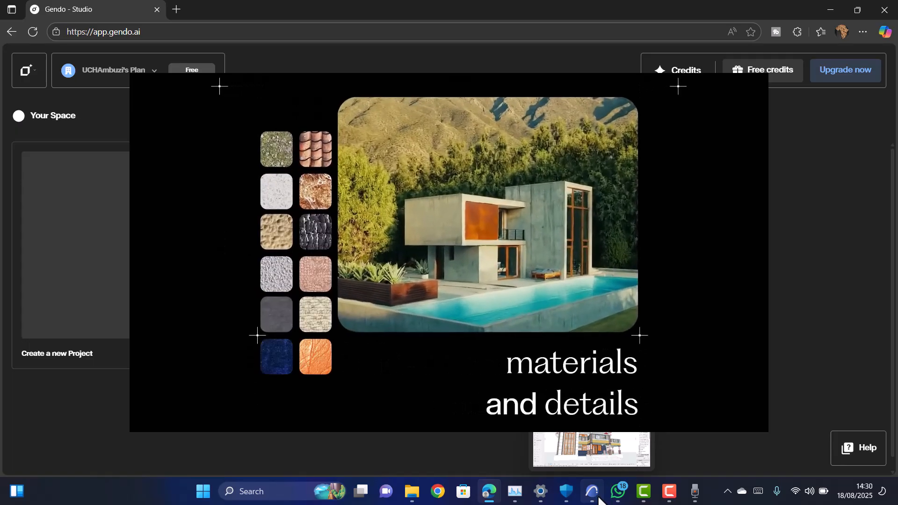
left_click(598, 498)
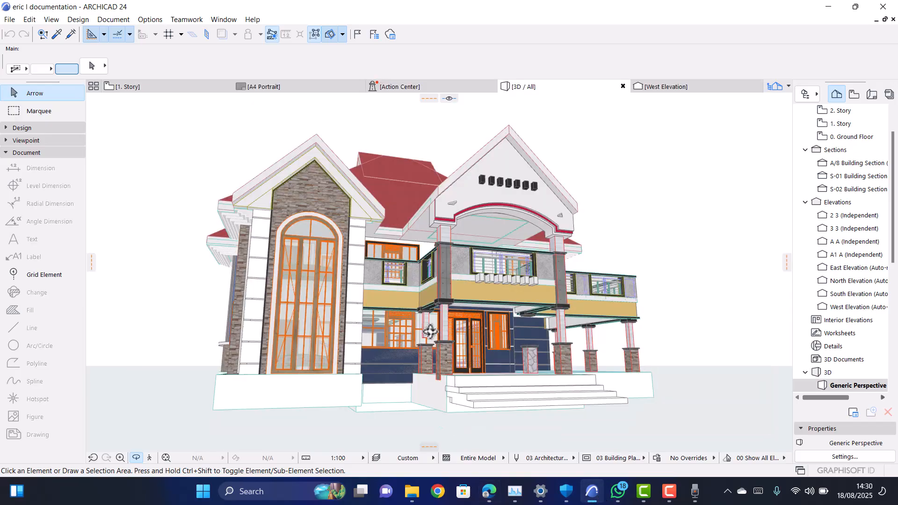
mouse_move(441, 297)
left_mouse_down()
mouse_move(429, 314)
mouse_move(414, 307)
mouse_move(439, 296)
left_mouse_up()
scroll(397, 324, "down", 3)
scroll(396, 325, "down", 1)
scroll(411, 294, "up", 3)
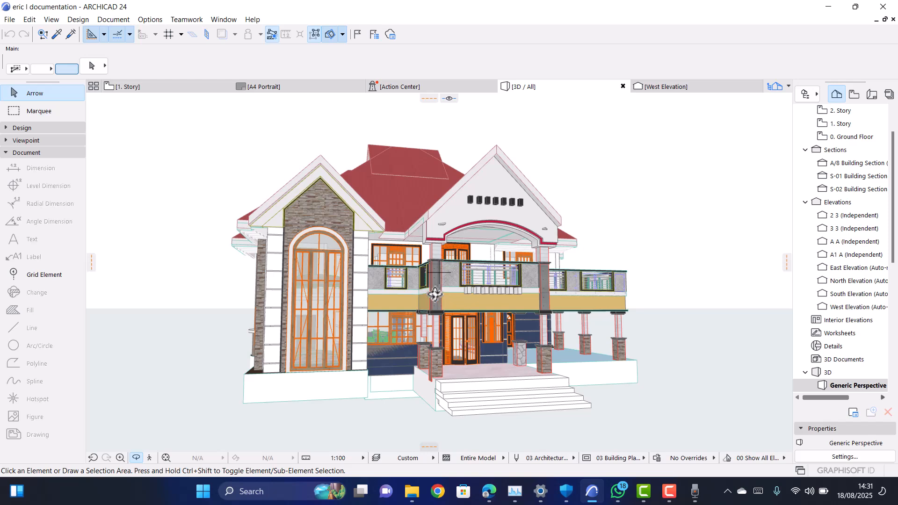
Switch back to the Gendo Studio page in the browser.
left_click(491, 492)
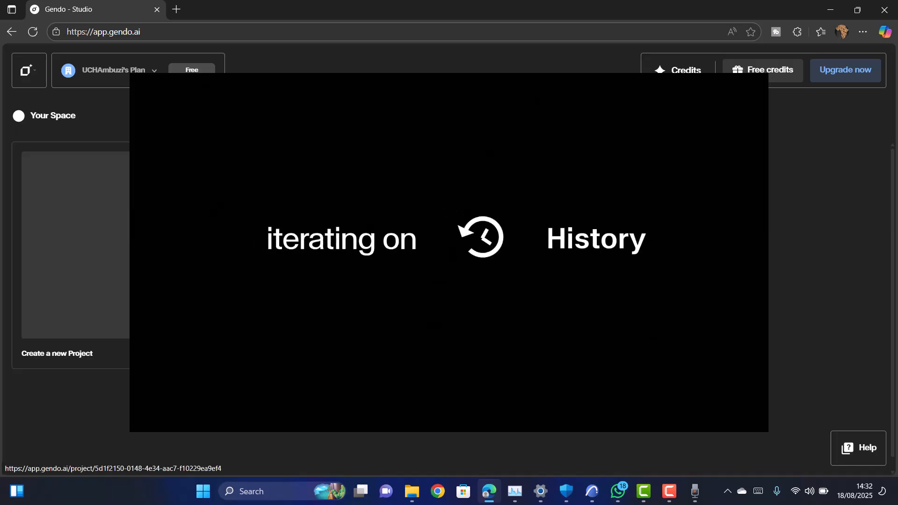
left_click(695, 493)
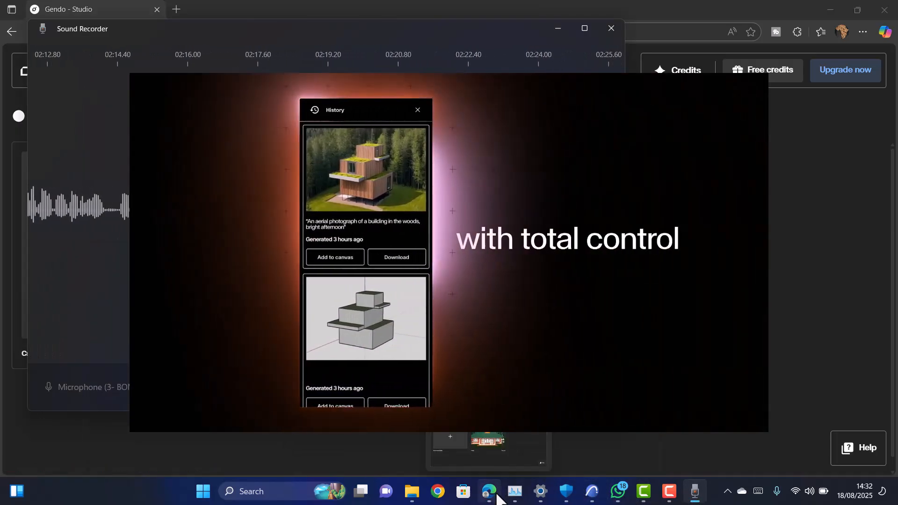
left_click(497, 495)
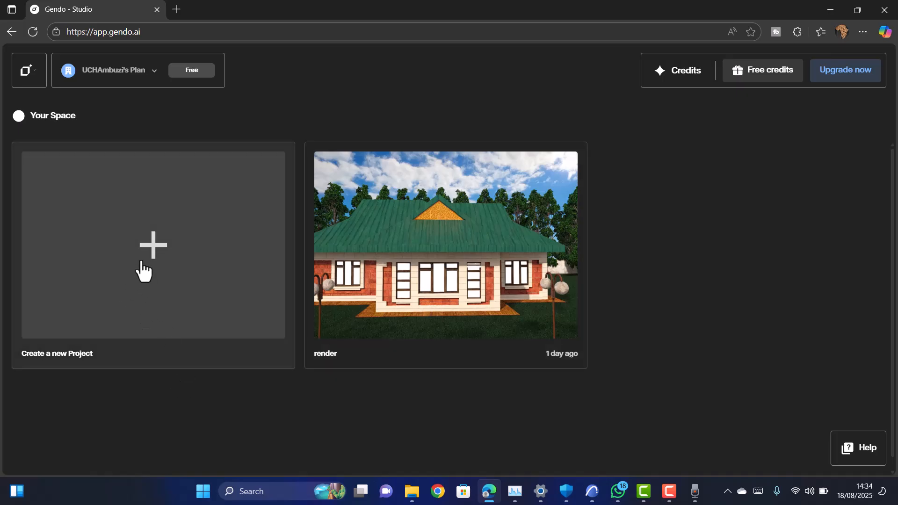
Create a new Gendo project named Structon.
left_click(208, 187)
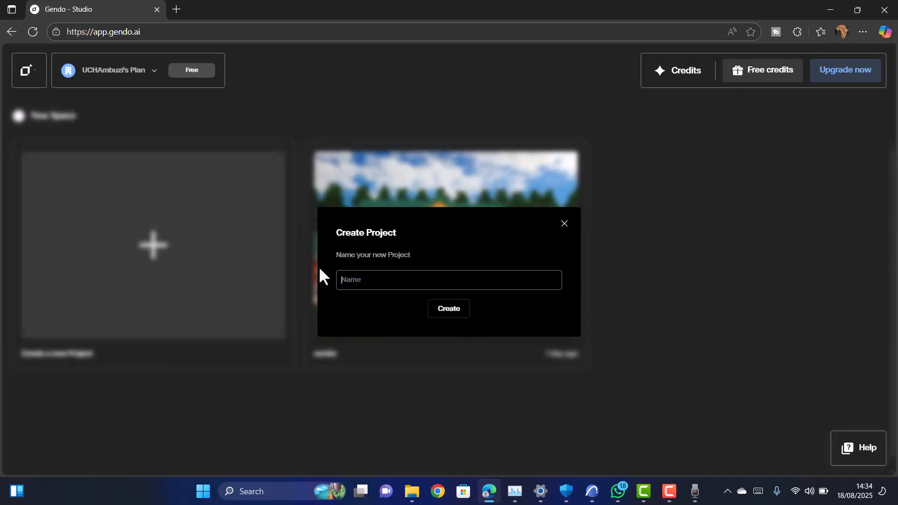
left_click(386, 282)
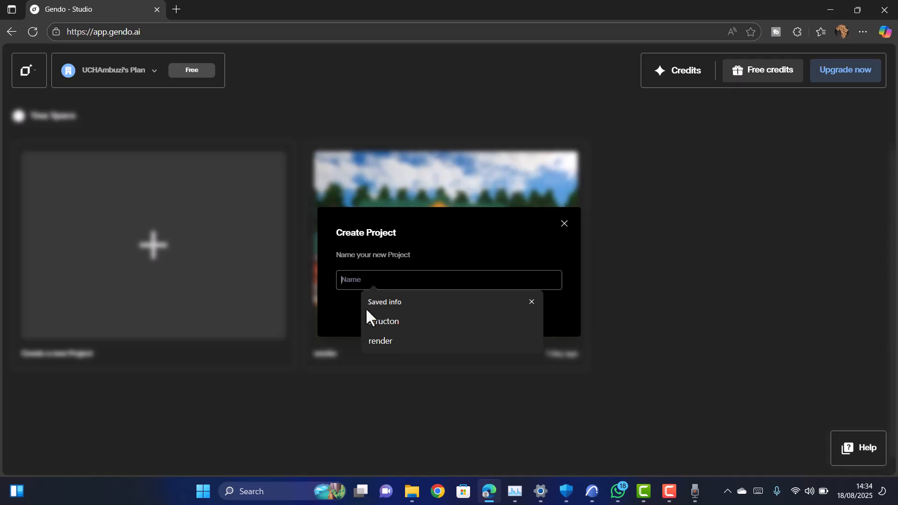
left_click(386, 321)
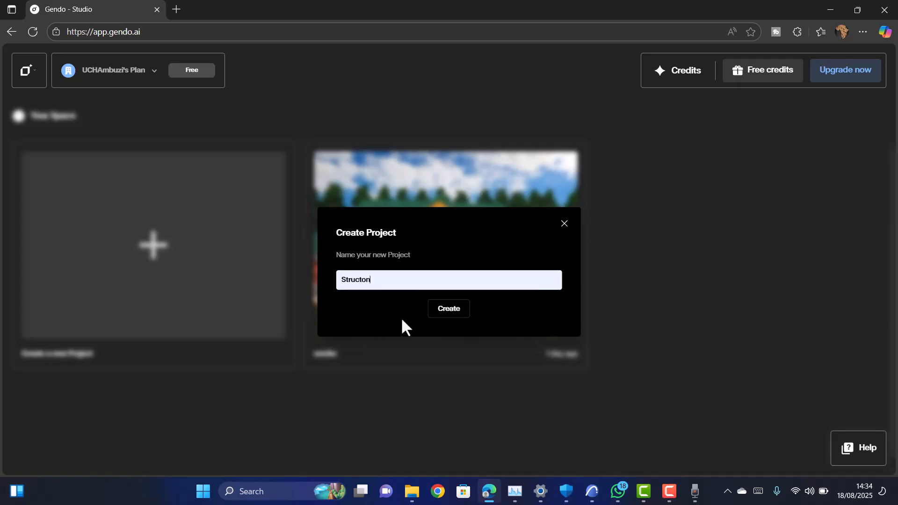
left_click(463, 312)
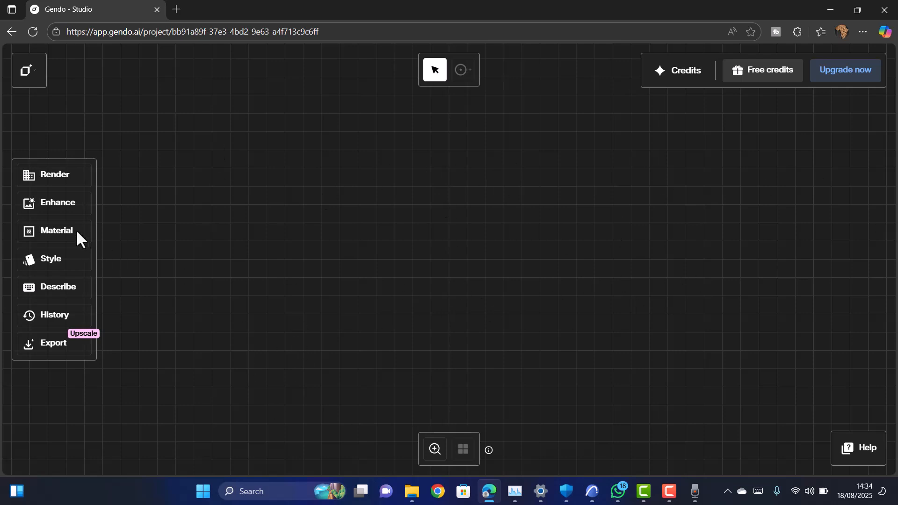
Read the previews of the Render, Enhance, Material, Style, Describe, History and Export tools, dismissing the Internet Download Manager notice.
mouse_move(50, 173)
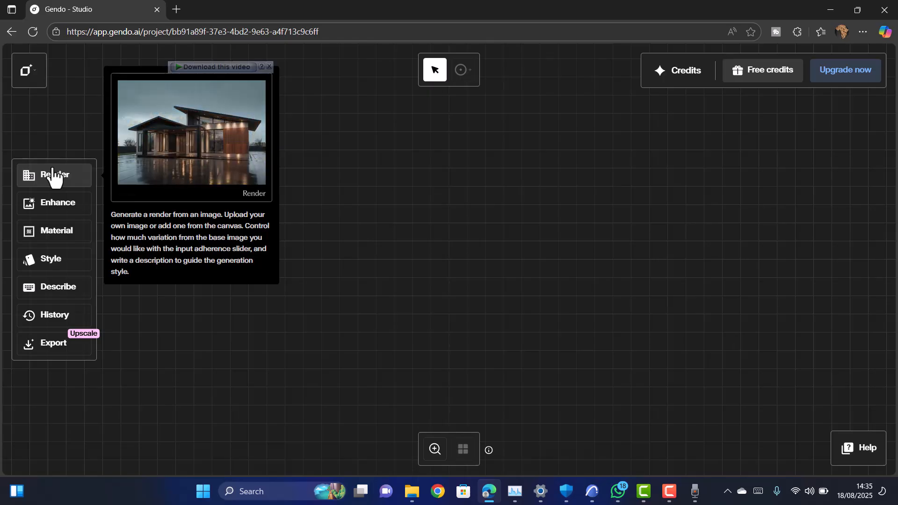
mouse_move(58, 213)
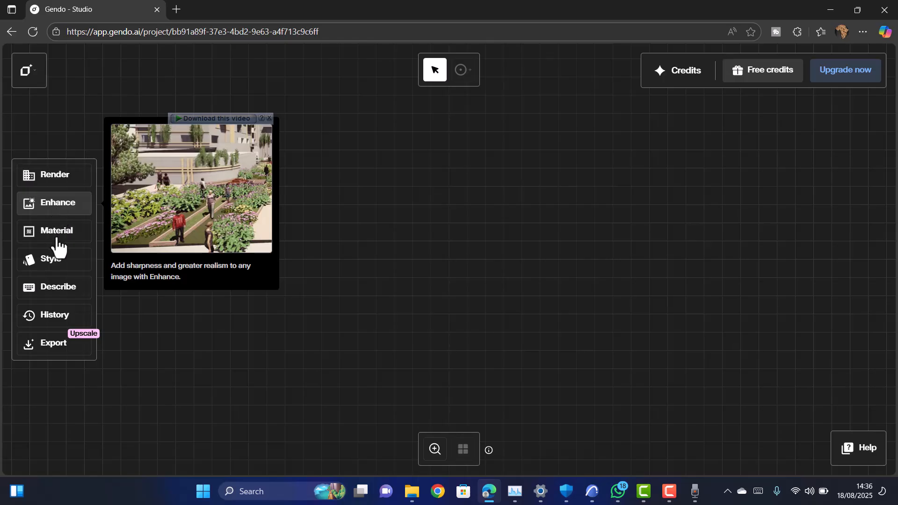
mouse_move(59, 241)
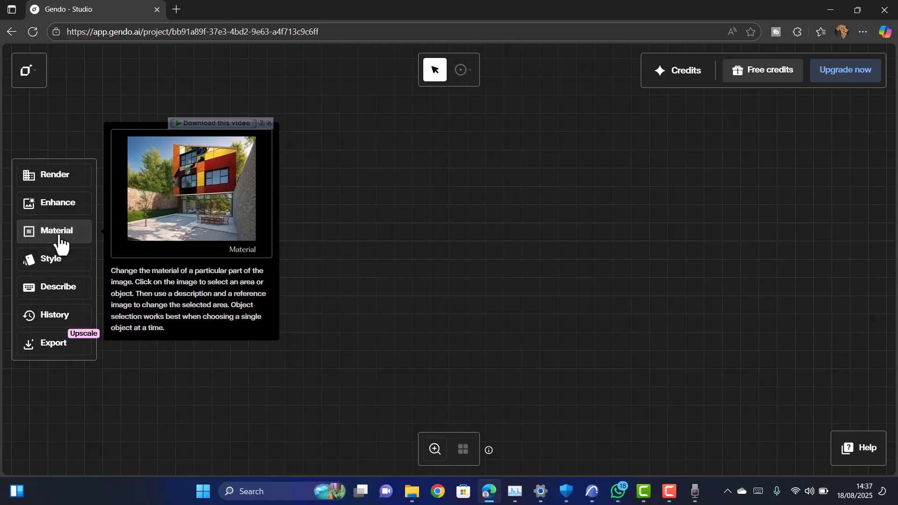
mouse_move(68, 271)
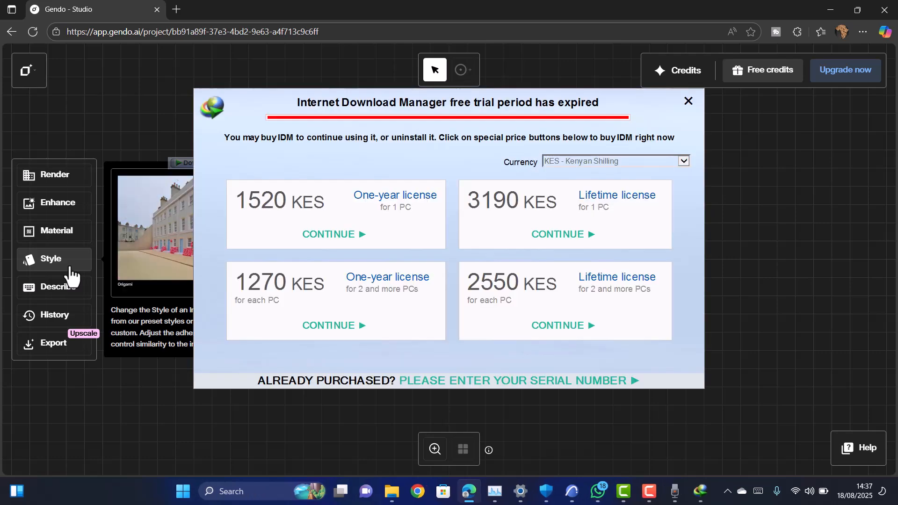
left_click(688, 101)
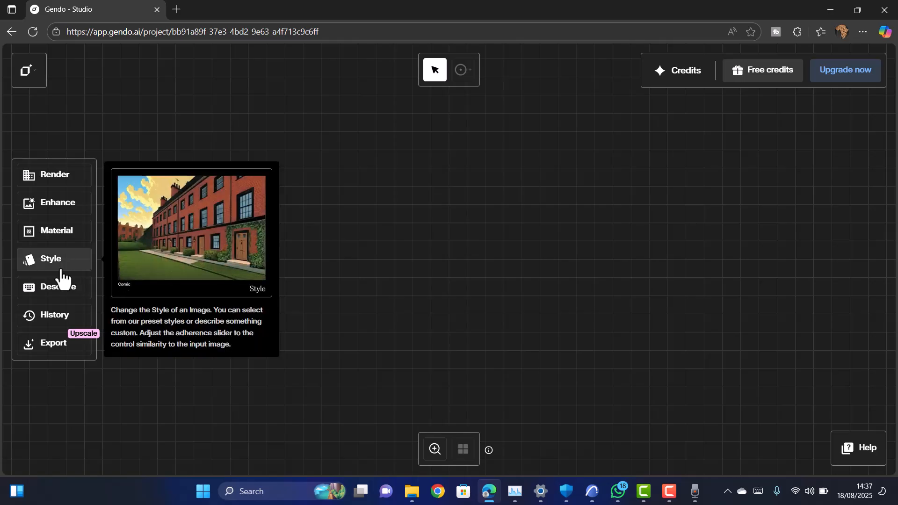
mouse_move(60, 303)
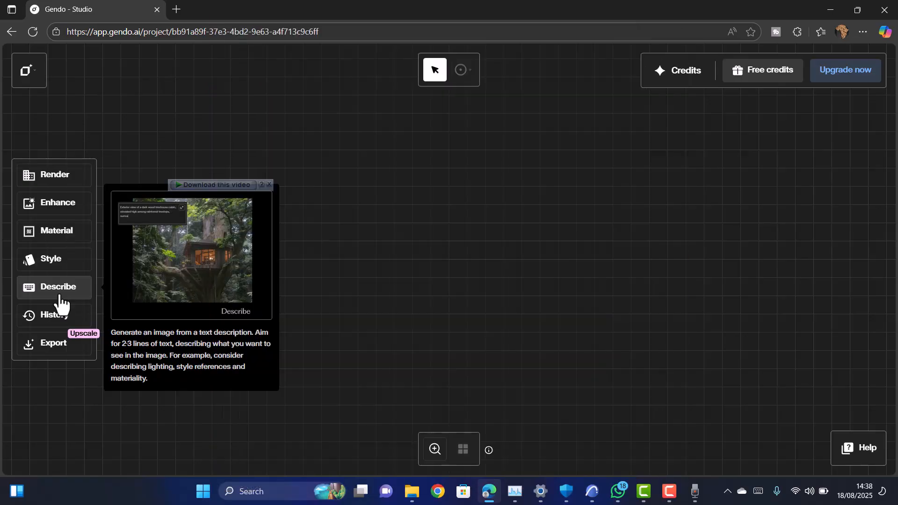
mouse_move(21, 325)
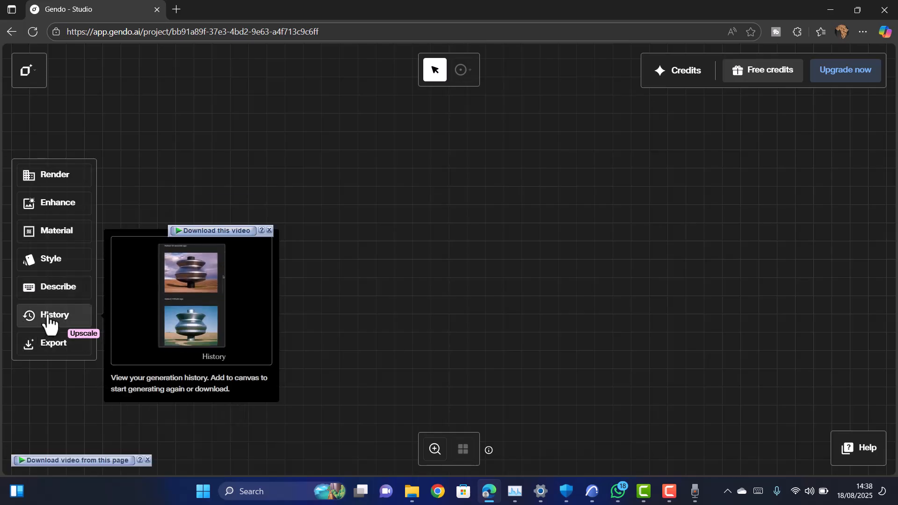
mouse_move(54, 355)
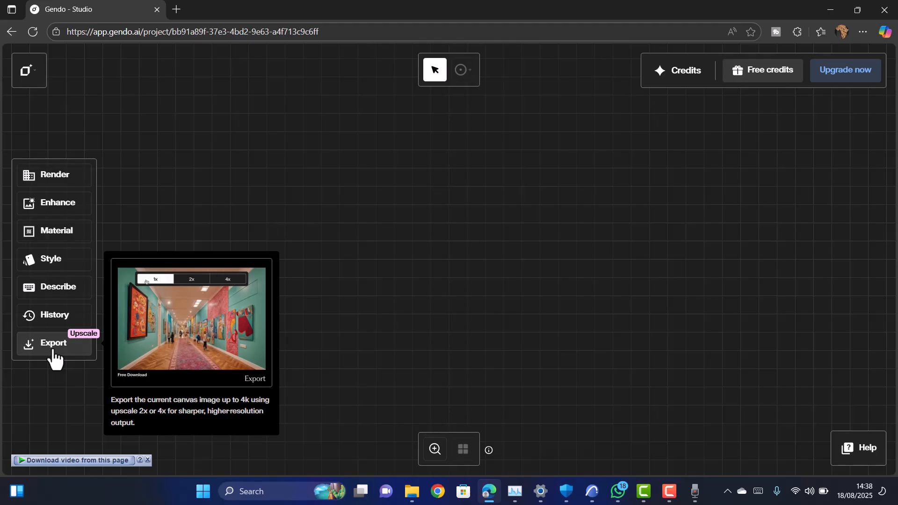
Upload Screenshot (735).png from the Screenshots folder in Pictures as the input image for the Render tool.
mouse_move(56, 180)
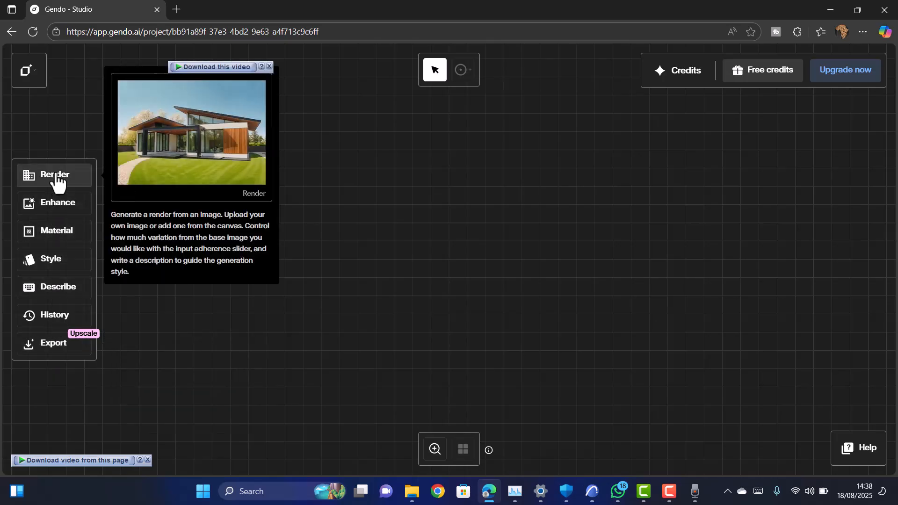
left_click(56, 180)
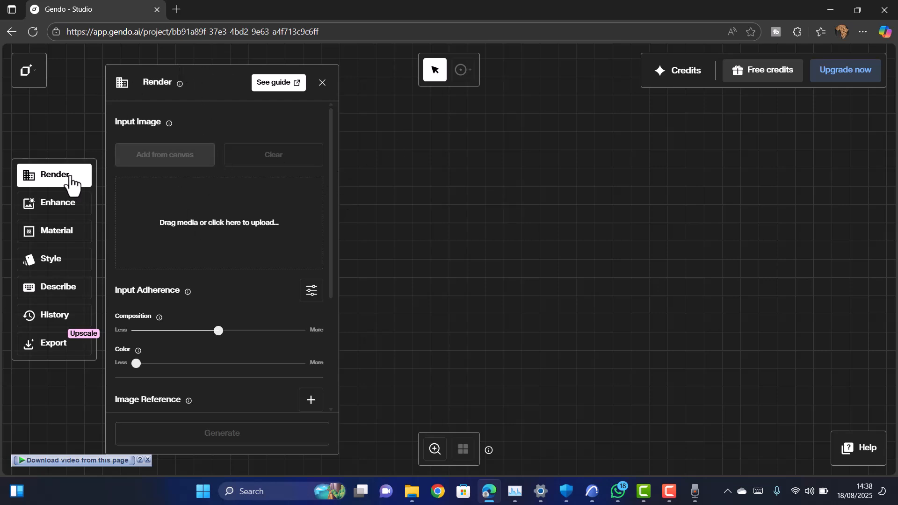
mouse_move(20, 185)
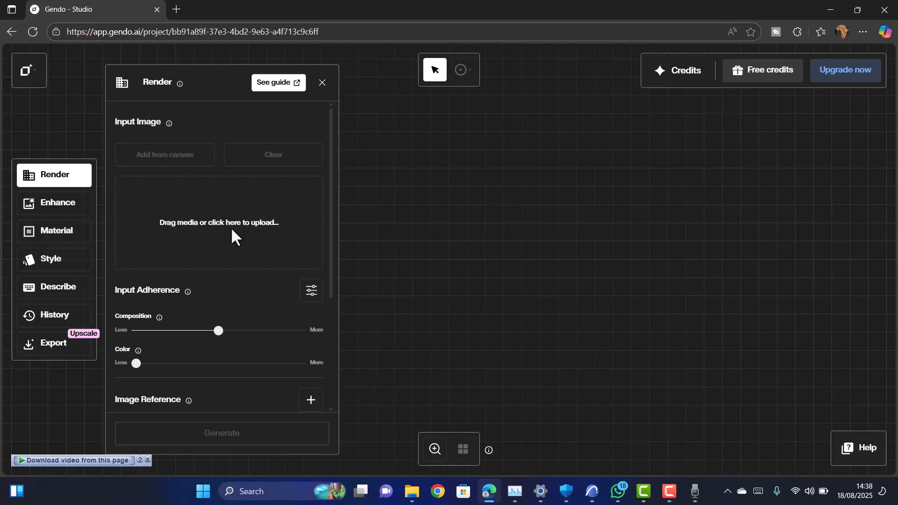
left_click(207, 226)
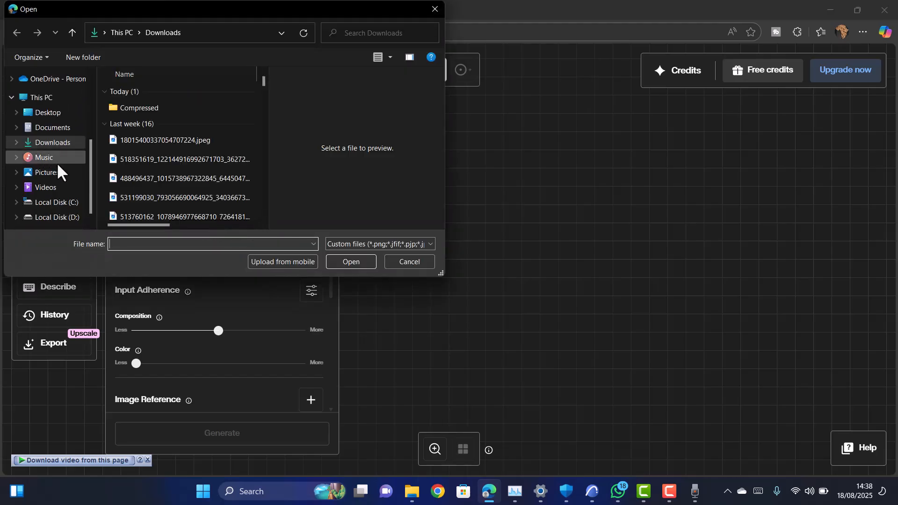
scroll(137, 140, "down", 5)
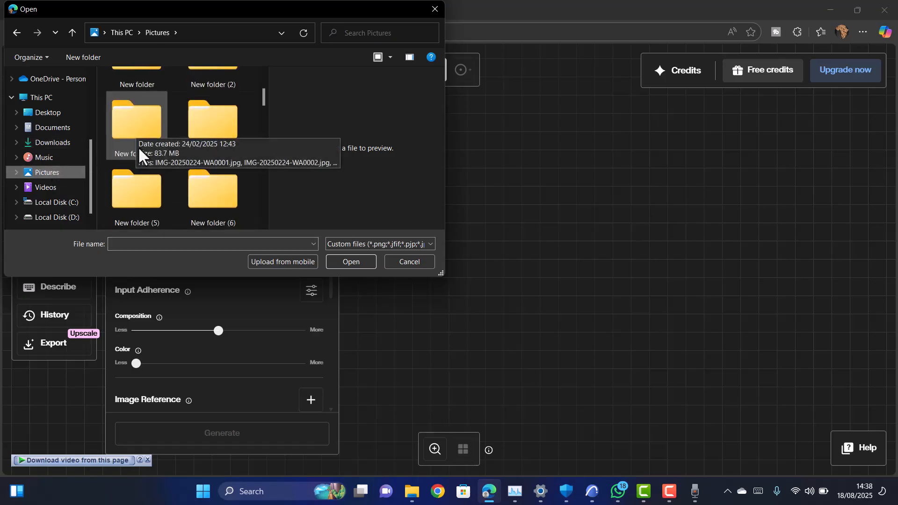
scroll(139, 163, "down", 3)
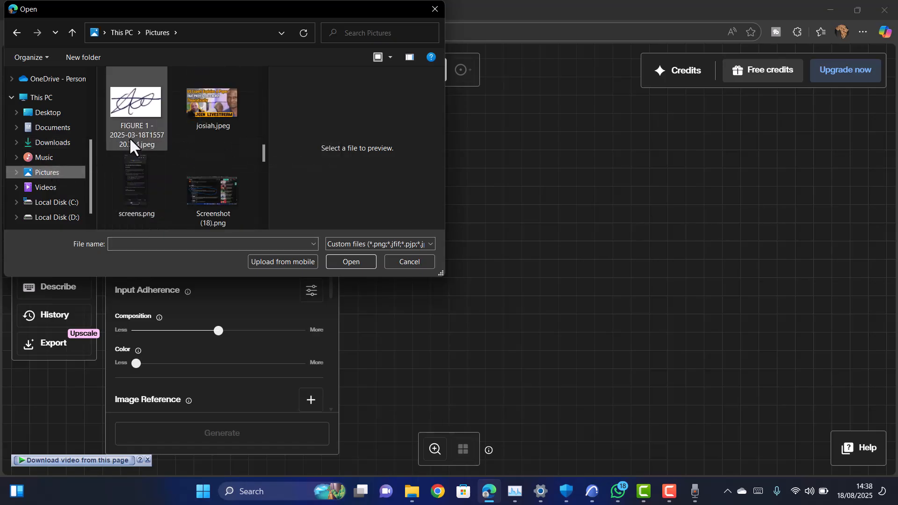
scroll(130, 145, "up", 1)
double_click(132, 94)
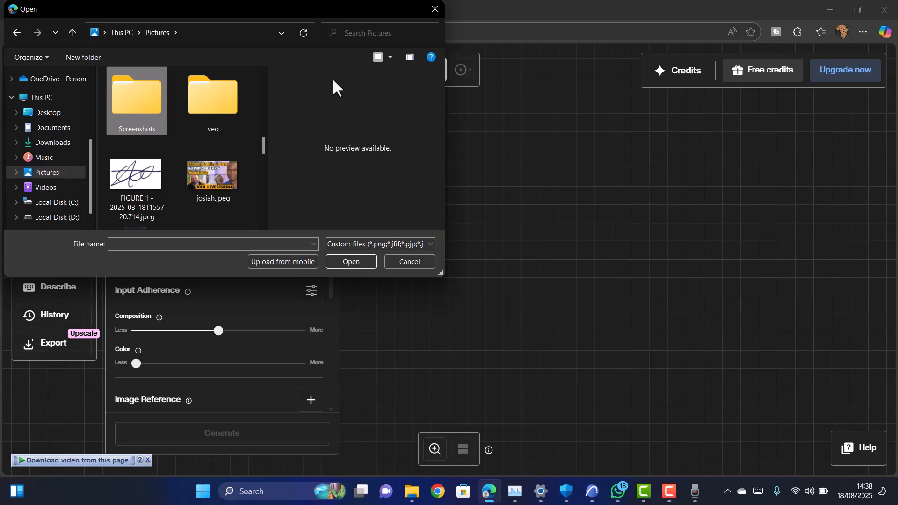
left_click_drag(267, 75, 286, 223)
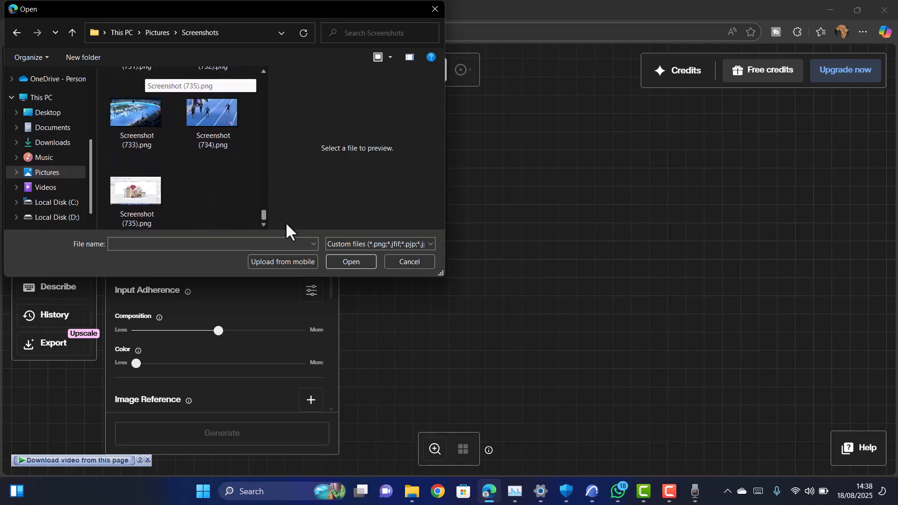
left_click(151, 200)
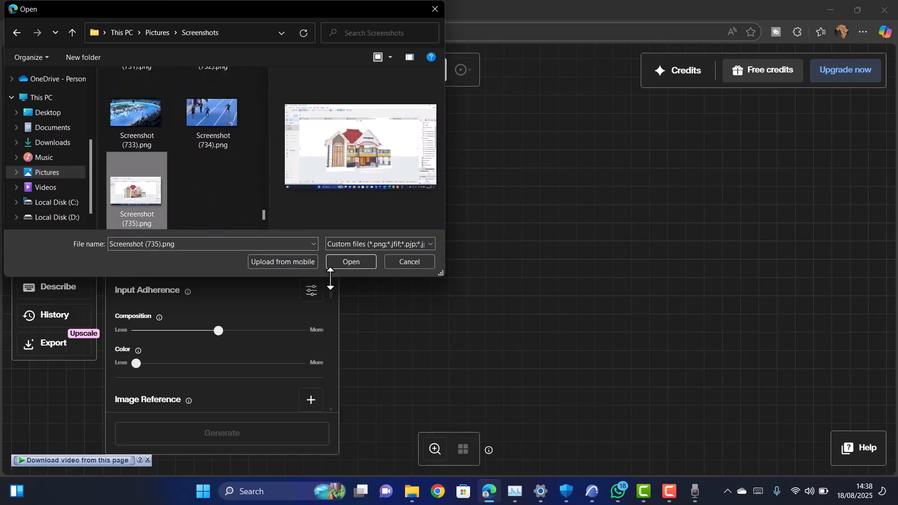
left_click(355, 262)
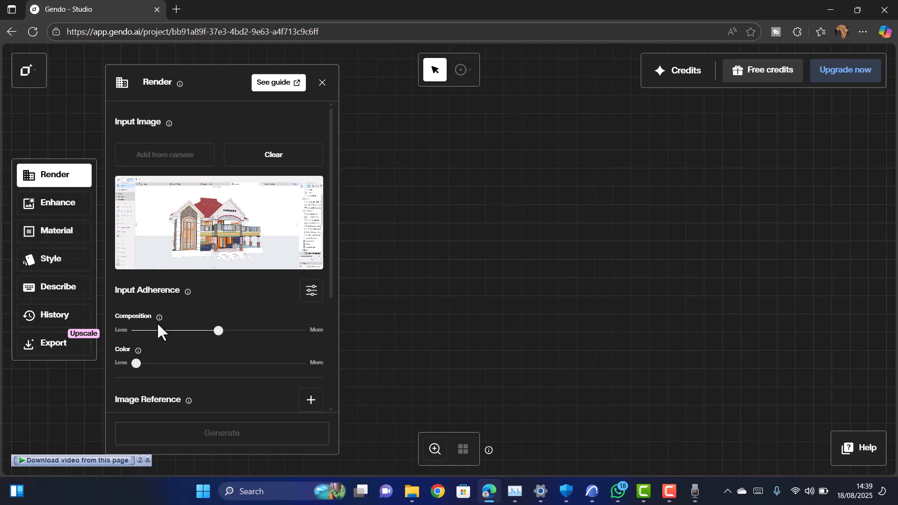
Examine the Render tool's settings for composition and color adherence, image reference and description.
scroll(154, 318, "down", 4)
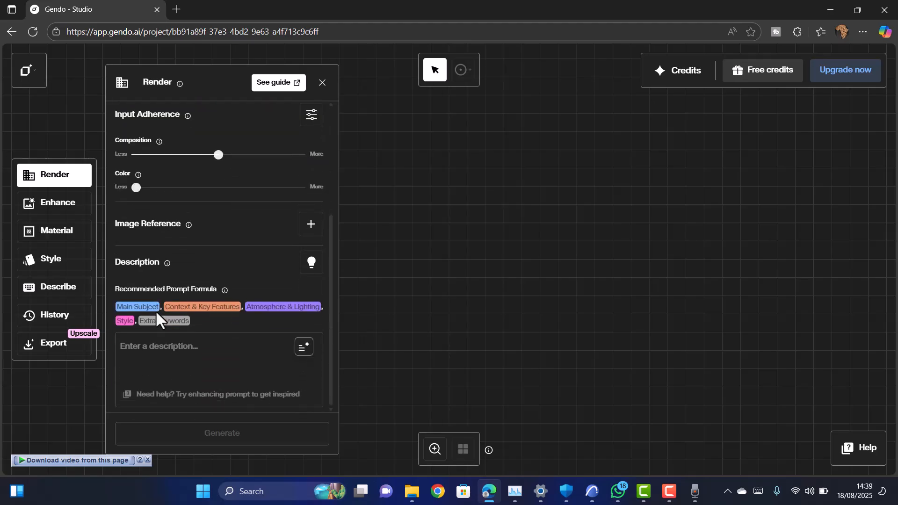
scroll(155, 310, "up", 3)
scroll(156, 317, "up", 1)
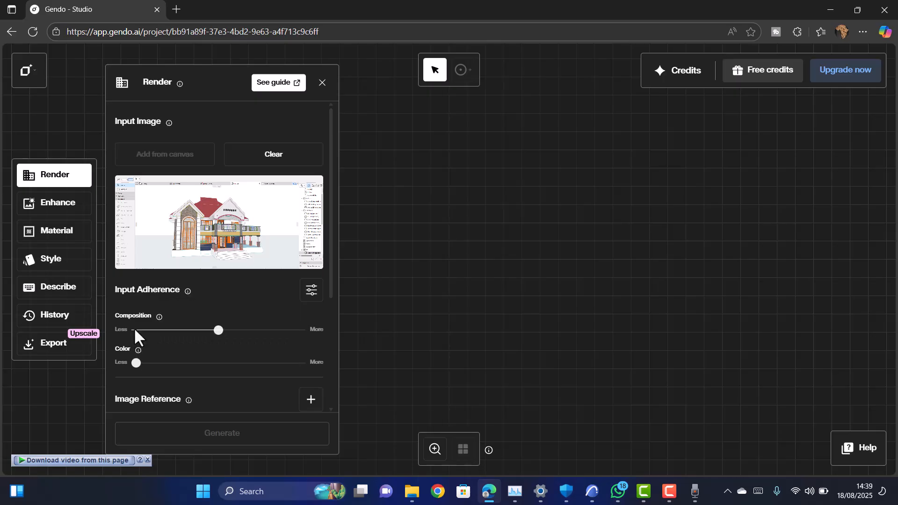
scroll(137, 354, "down", 1)
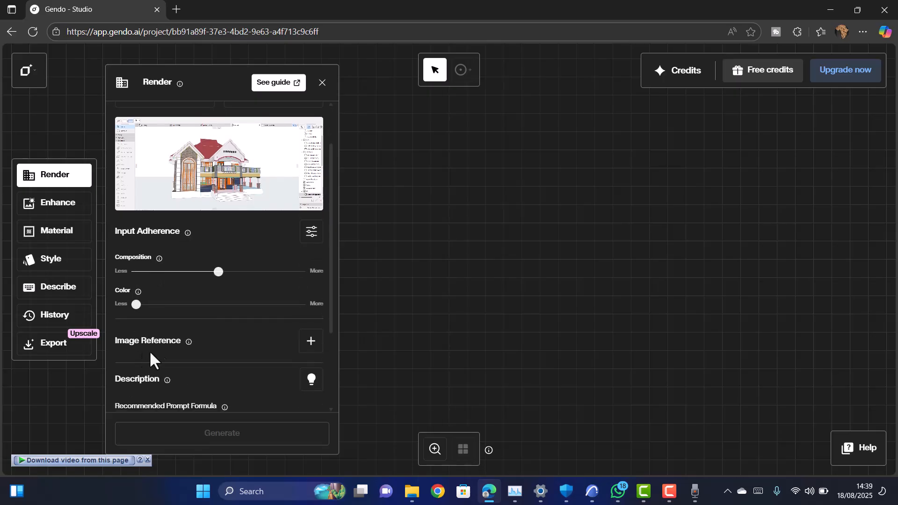
mouse_move(191, 348)
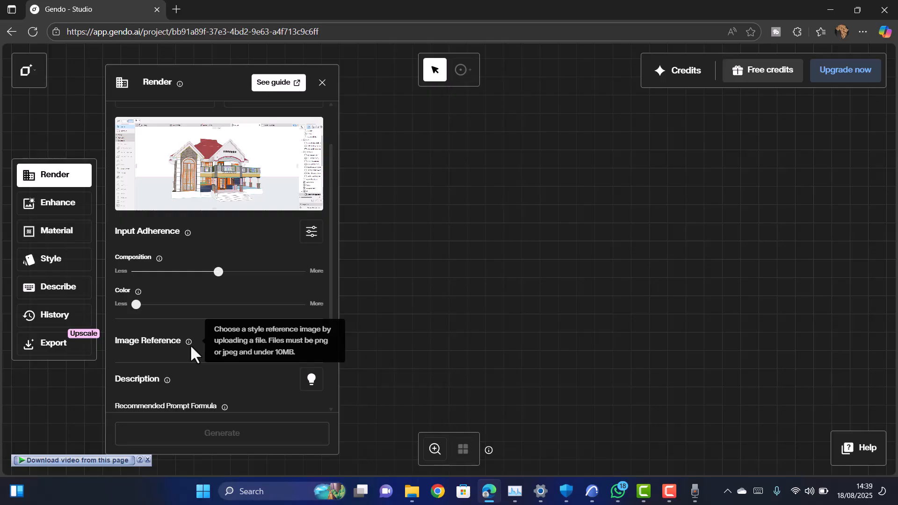
scroll(190, 344, "down", 2)
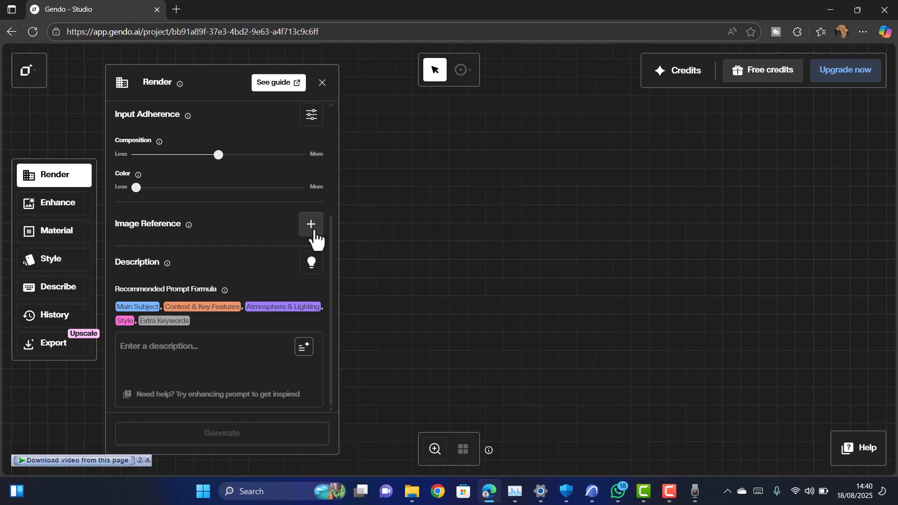
scroll(313, 234, "up", 4)
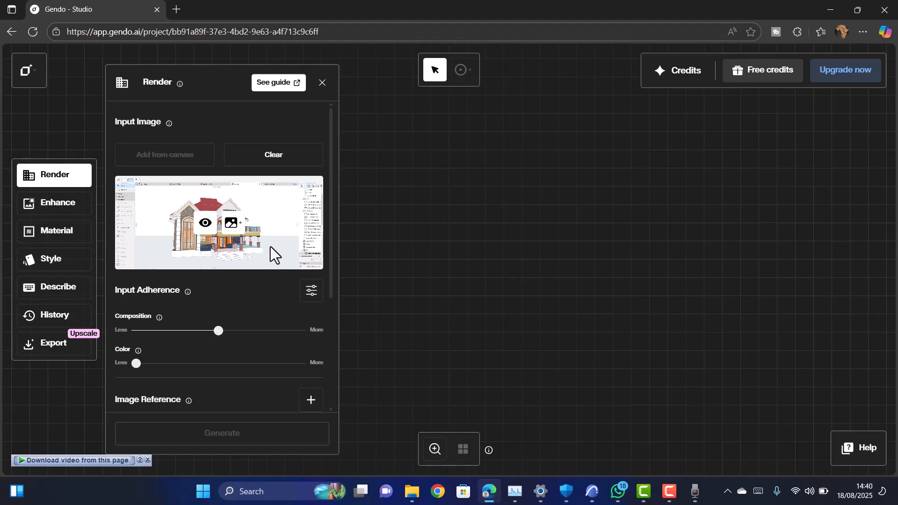
scroll(270, 248, "down", 2)
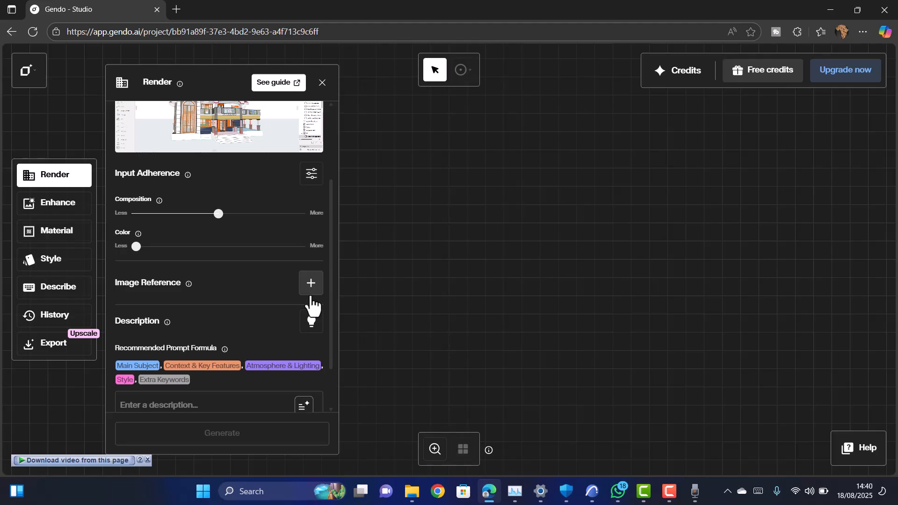
Build the render description from the suggested keywords Architecture Photography, Detailed and Exterior, leaving the image reference empty.
left_click(310, 298)
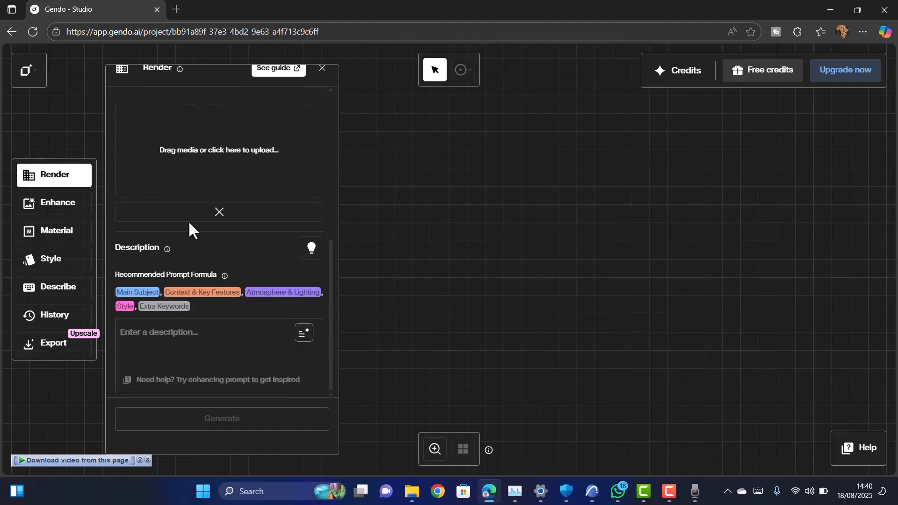
left_click(219, 216)
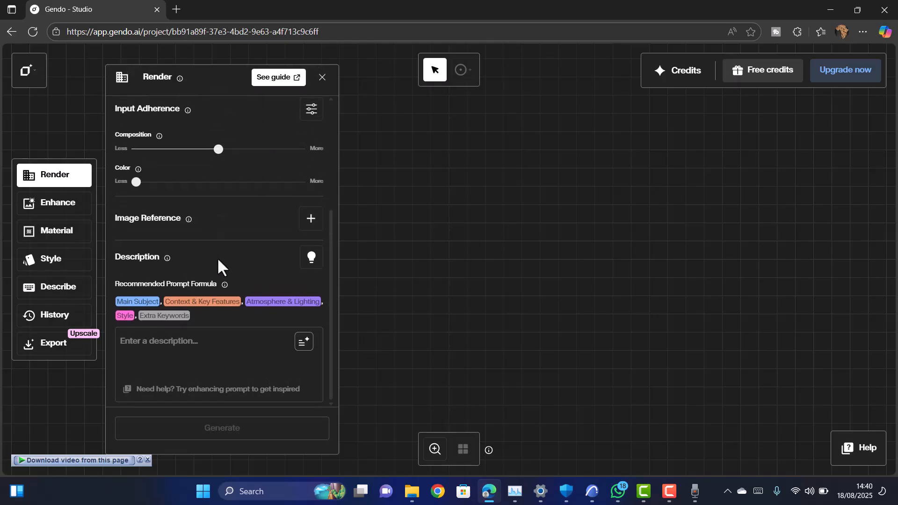
left_click(163, 349)
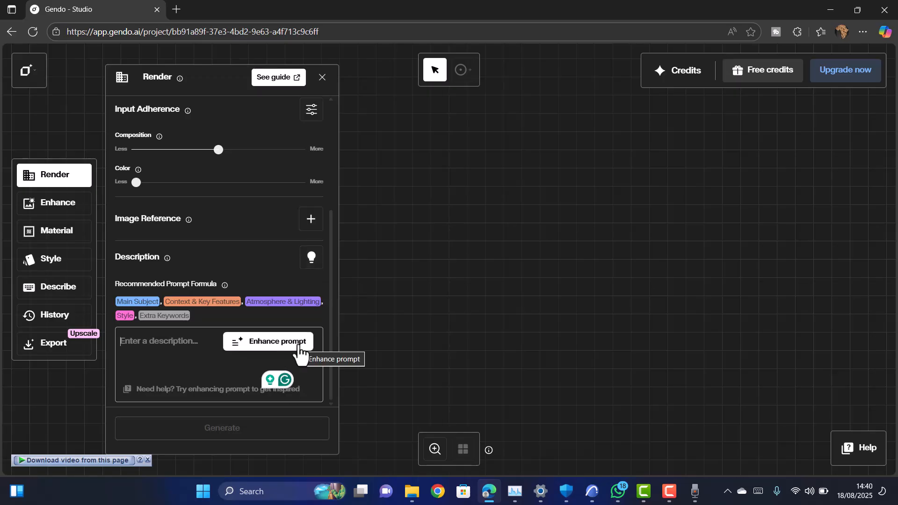
left_click(312, 258)
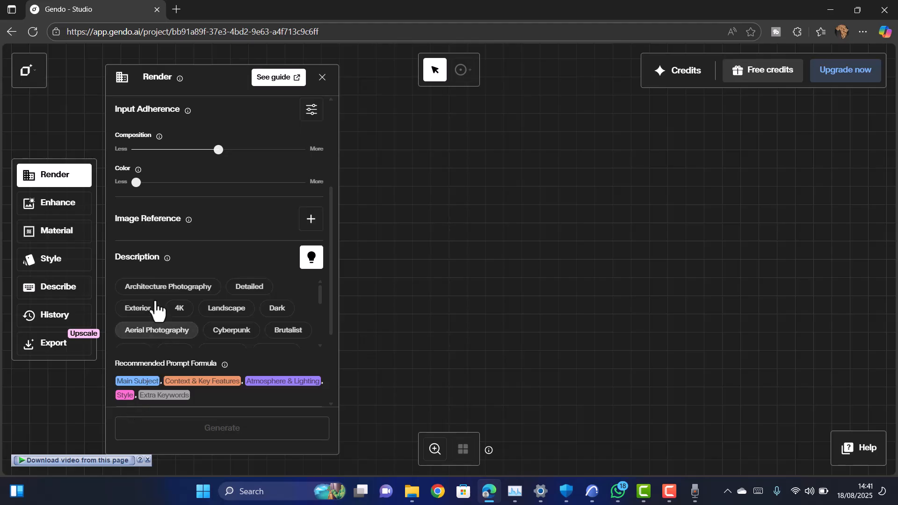
left_click(199, 289)
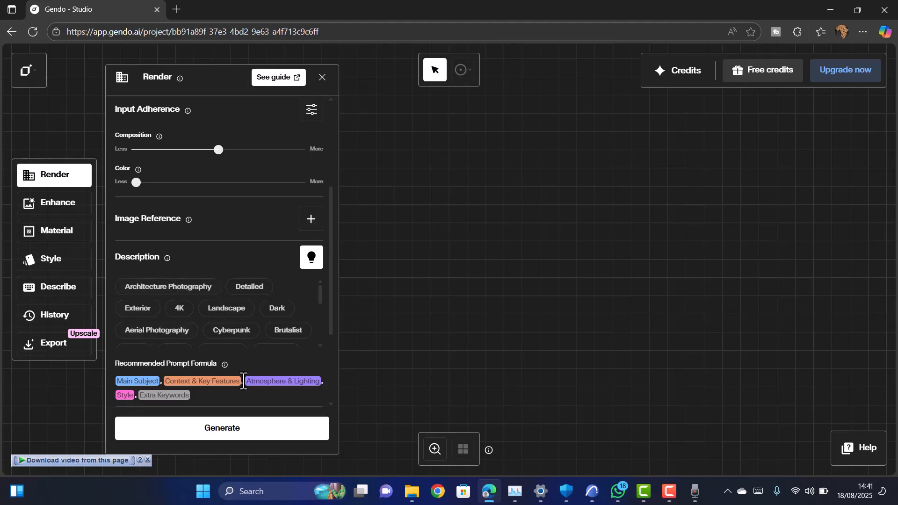
scroll(240, 375, "down", 2)
scroll(215, 337, "up", 3)
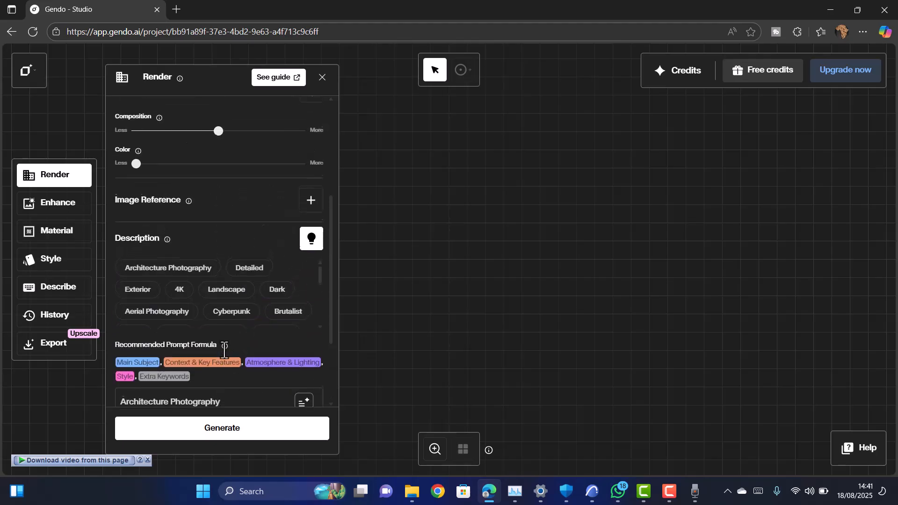
left_click(247, 270)
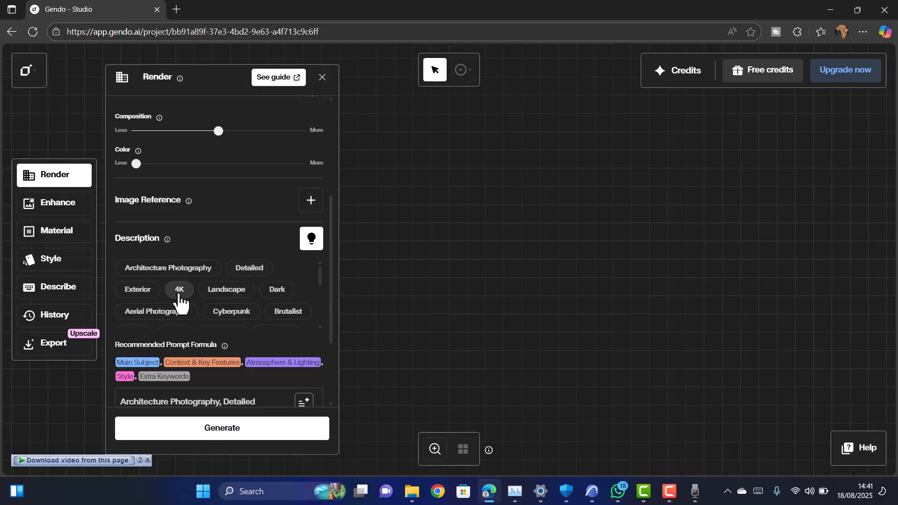
scroll(154, 290, "down", 3)
scroll(136, 302, "up", 3)
left_click(137, 288)
scroll(306, 406, "down", 3)
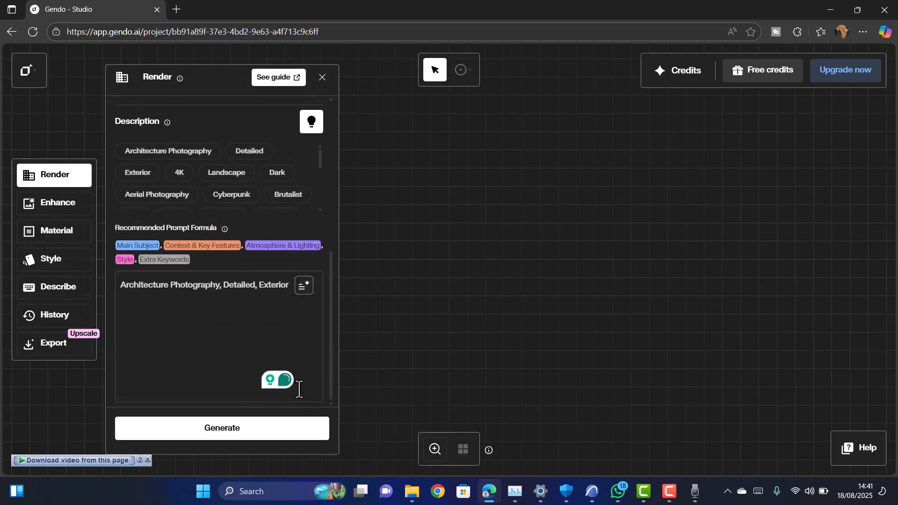
Expand the keyword description with the Enhance prompt function and generate the render.
left_click(304, 291)
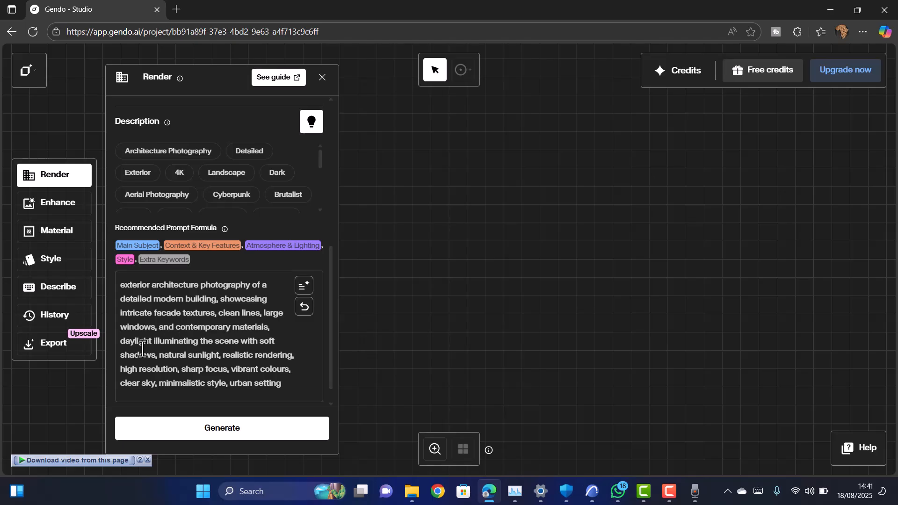
scroll(197, 379, "down", 1)
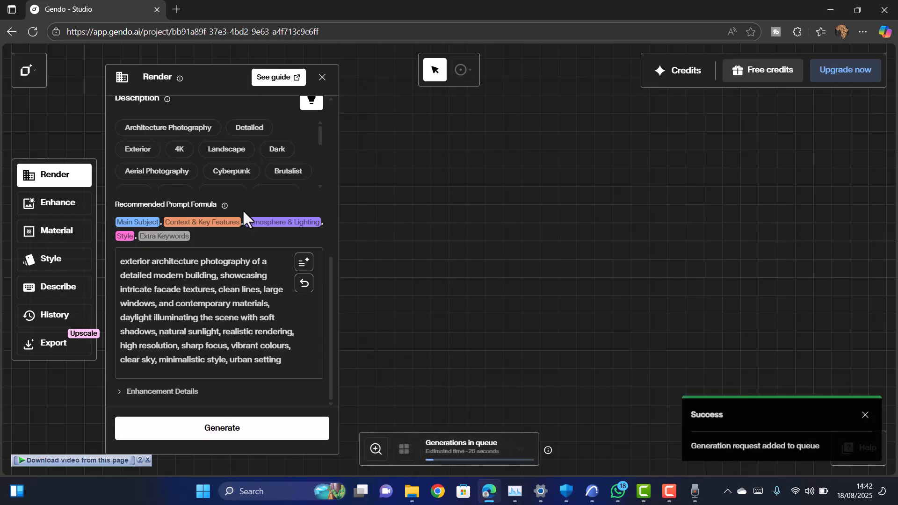
scroll(176, 215, "up", 5)
scroll(181, 217, "up", 1)
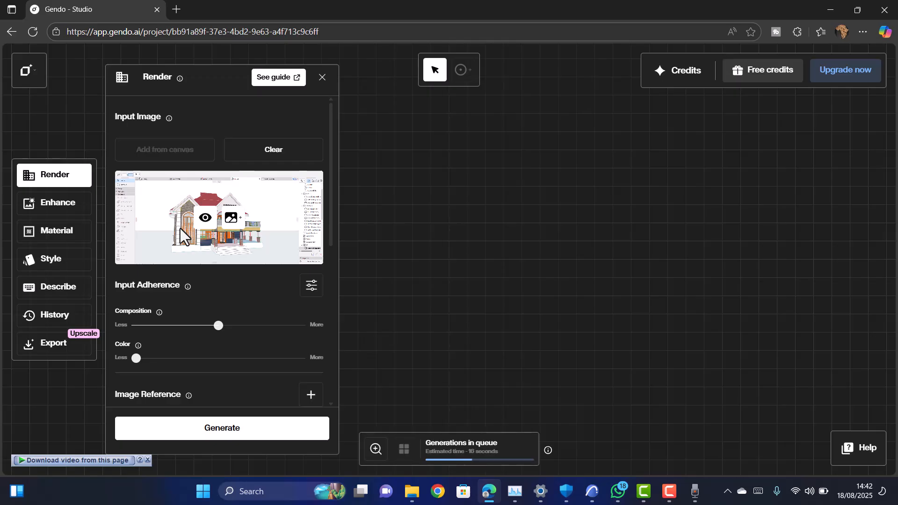
View each of the four generated renders on the canvas.
left_click(678, 81)
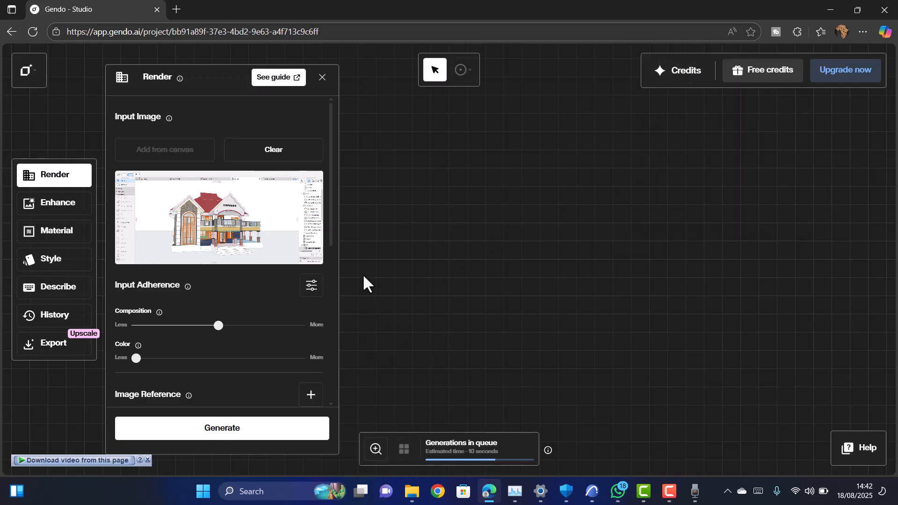
mouse_move(301, 223)
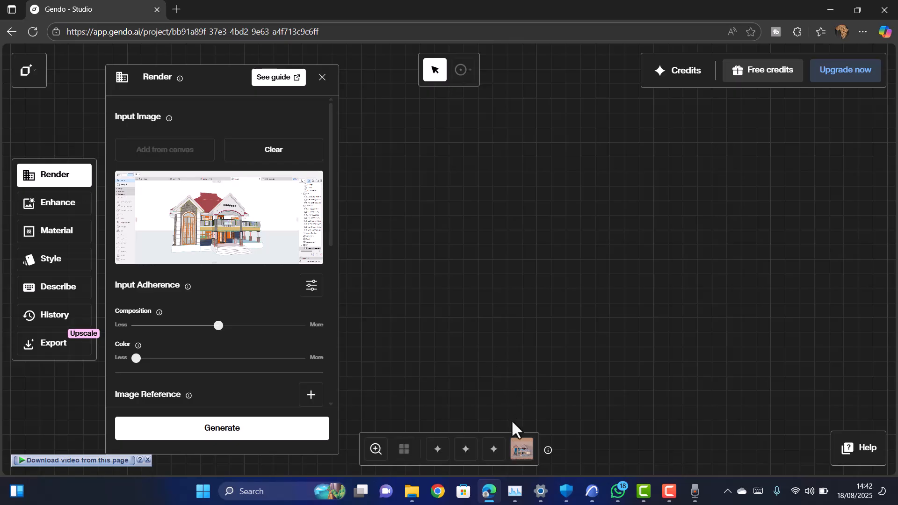
left_click(521, 457)
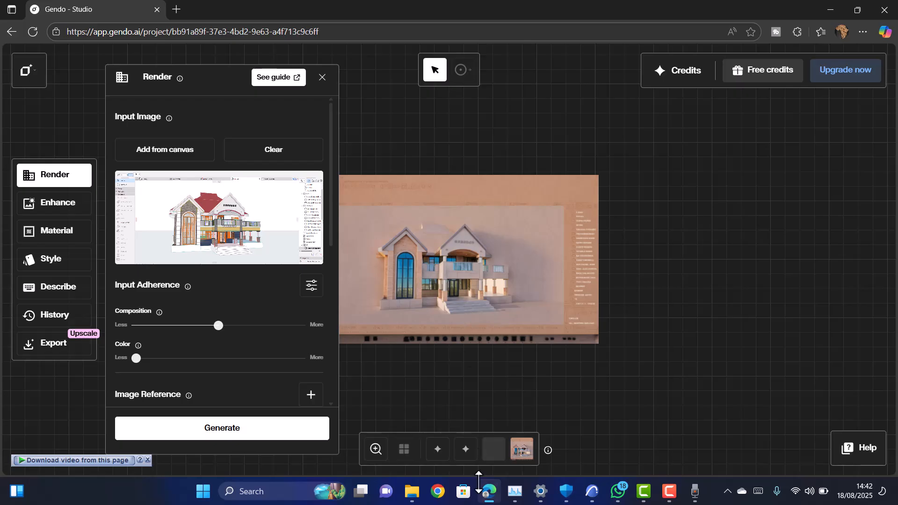
left_click(493, 455)
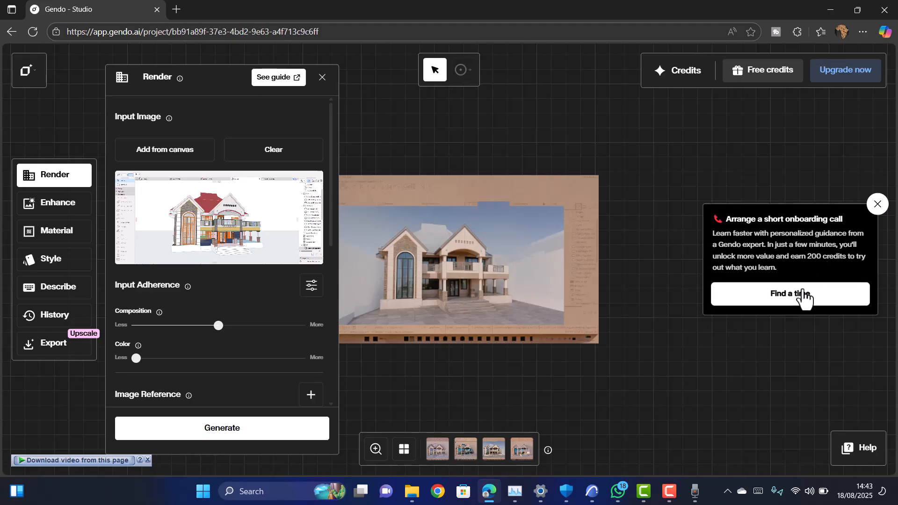
left_click(467, 453)
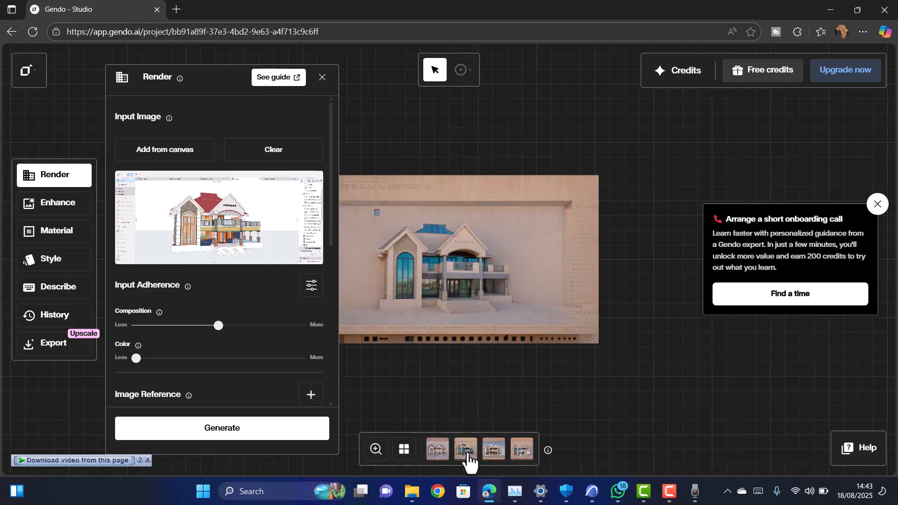
left_click(436, 452)
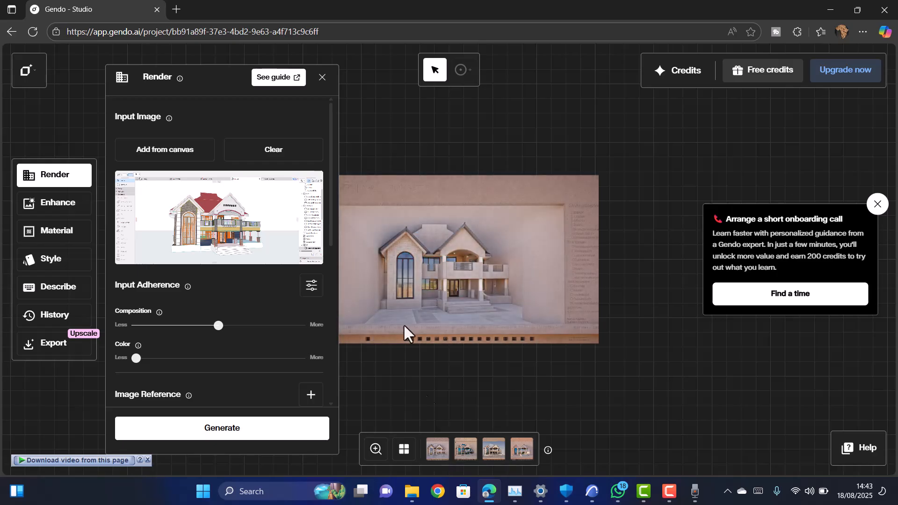
Examine the house facade and surroundings up close in the first render of the result strip.
scroll(411, 282, "up", 5)
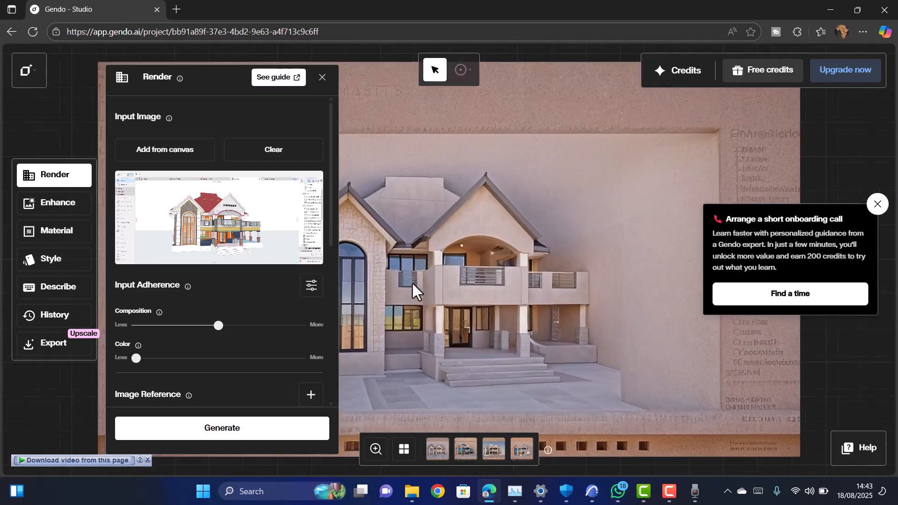
scroll(412, 281, "down", 5)
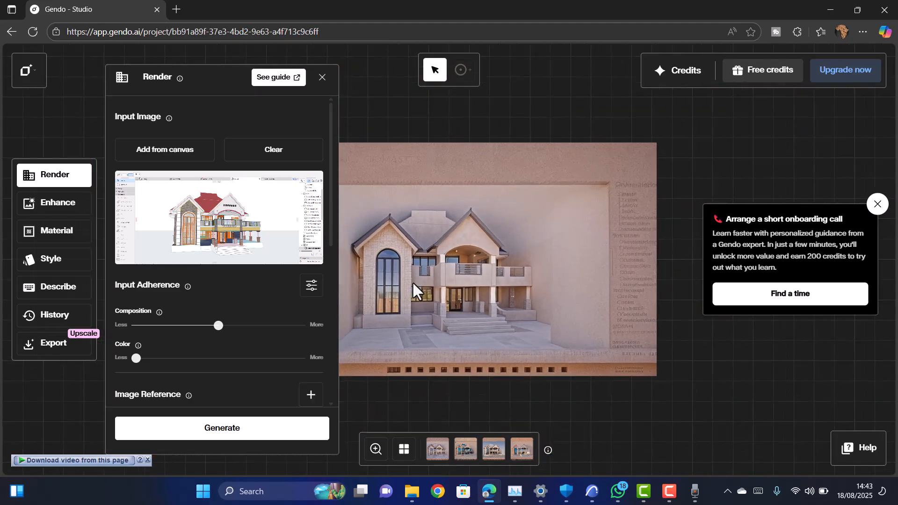
scroll(405, 286, "up", 5)
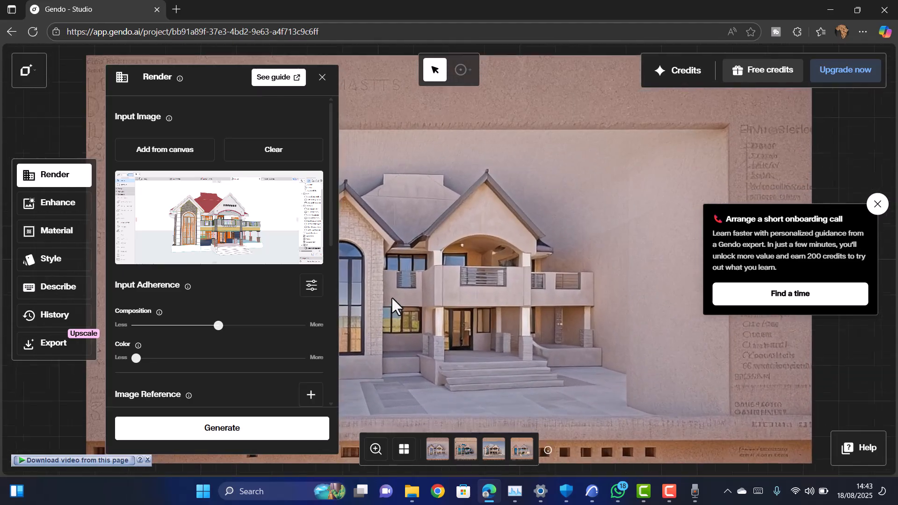
scroll(459, 277, "down", 1)
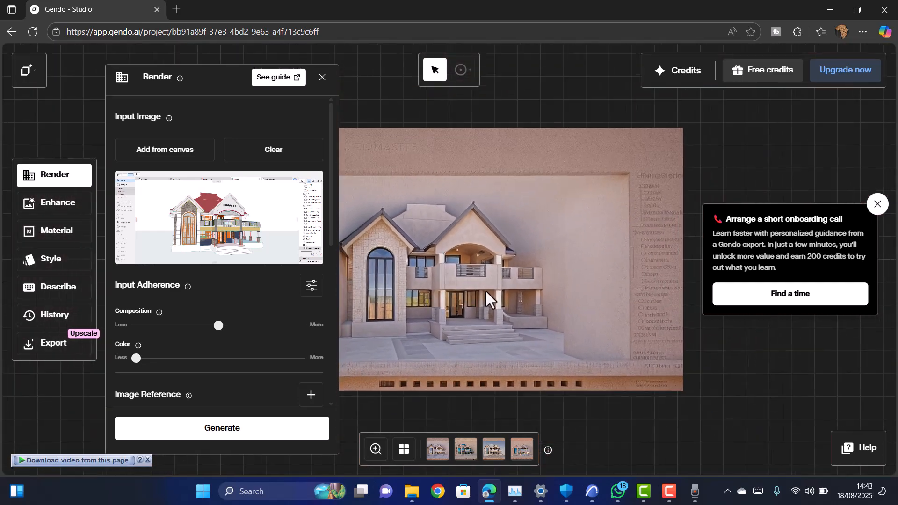
scroll(487, 290, "down", 2)
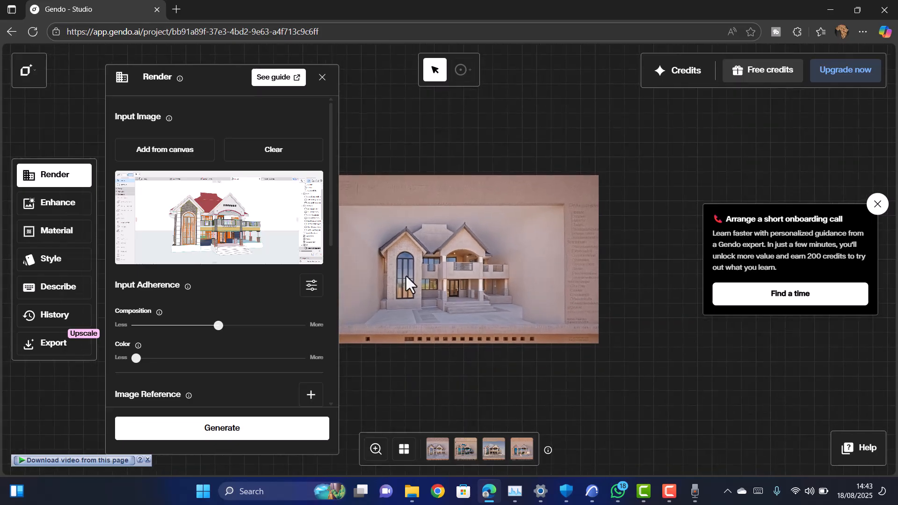
scroll(406, 275, "up", 5)
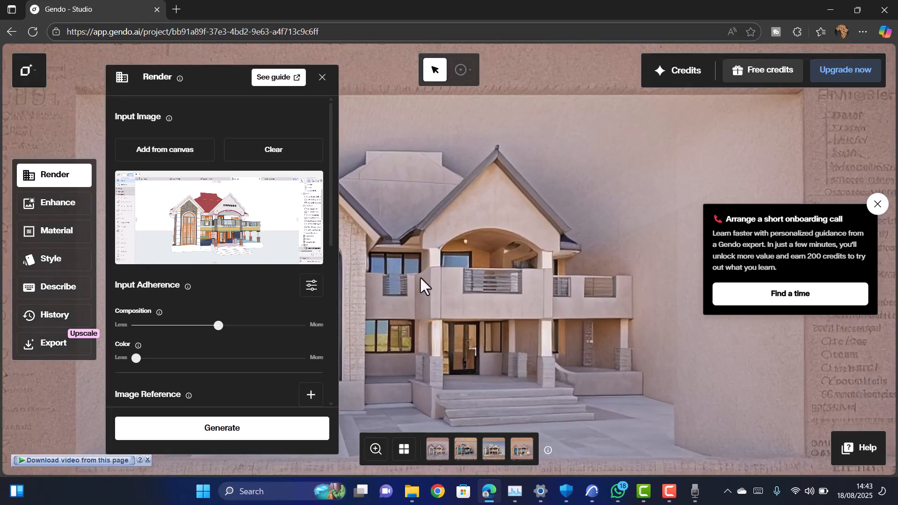
scroll(420, 278, "down", 5)
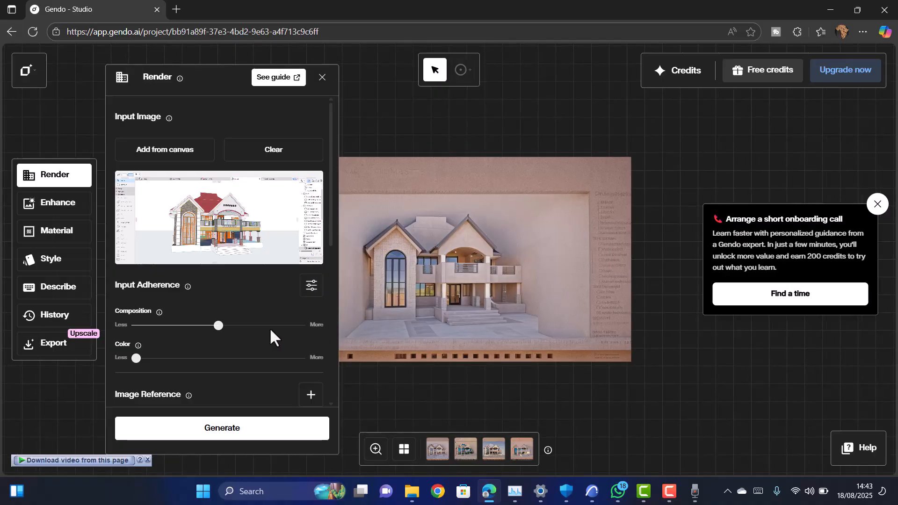
Review the enhanced description and compare the generated render with the original input image.
scroll(269, 328, "down", 6)
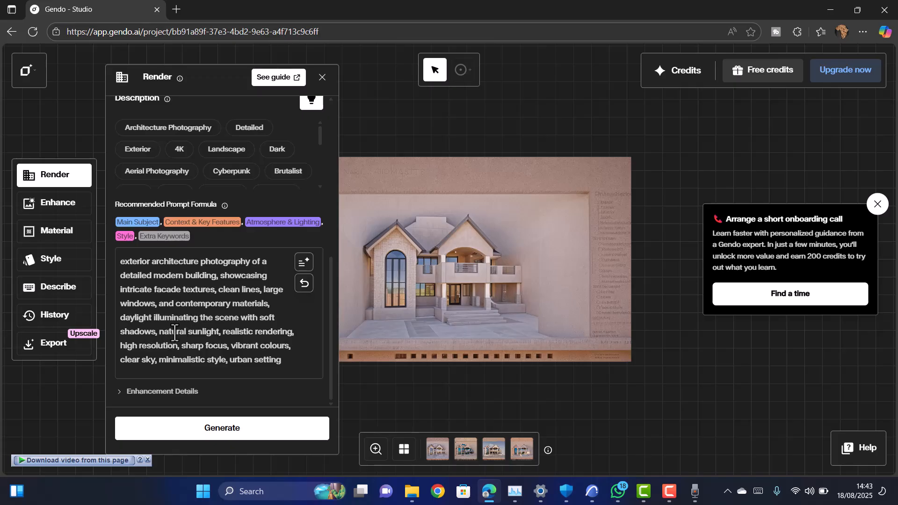
scroll(174, 333, "up", 8)
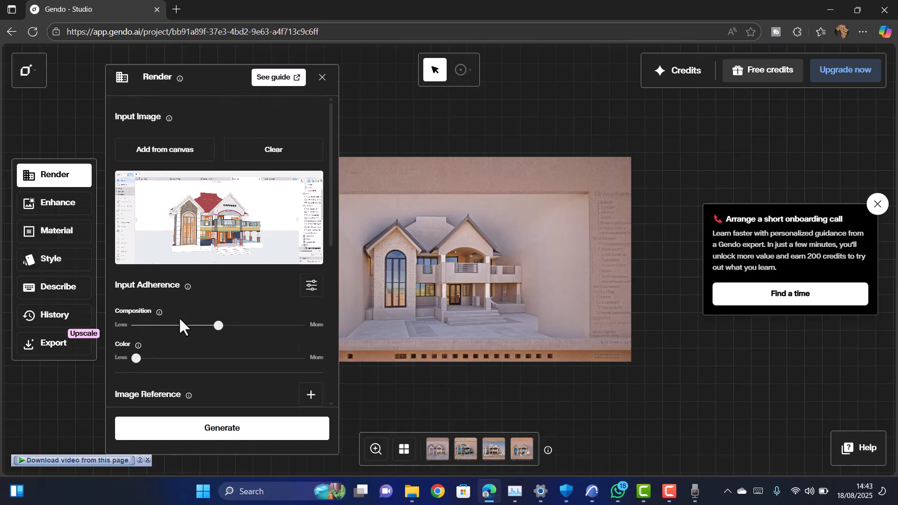
mouse_move(198, 234)
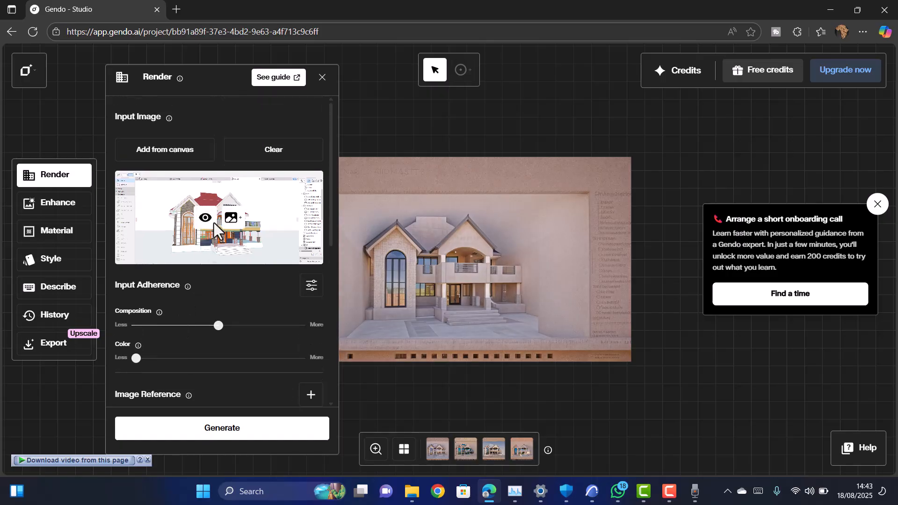
left_click(230, 219)
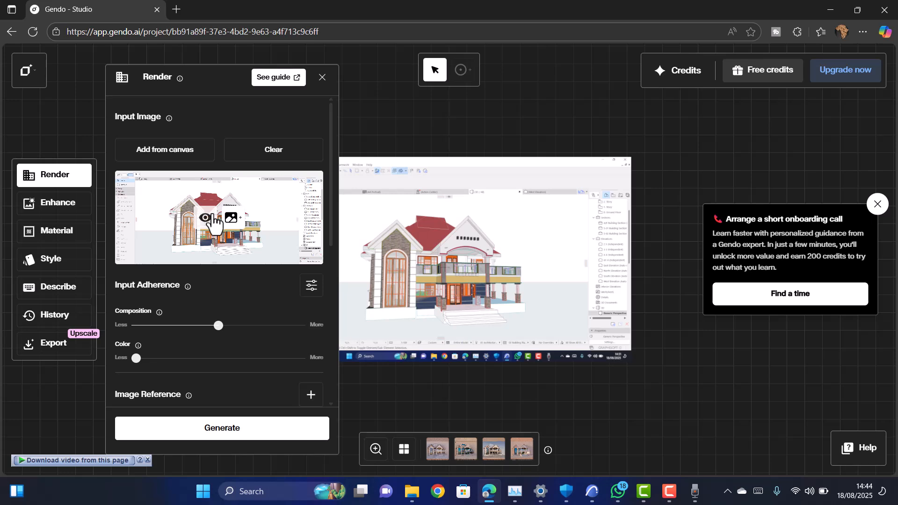
Clear the current input image and browse for a replacement in the carpwash folder under ARCHICAD PROJECTS on Local Disk (D:).
left_click(266, 158)
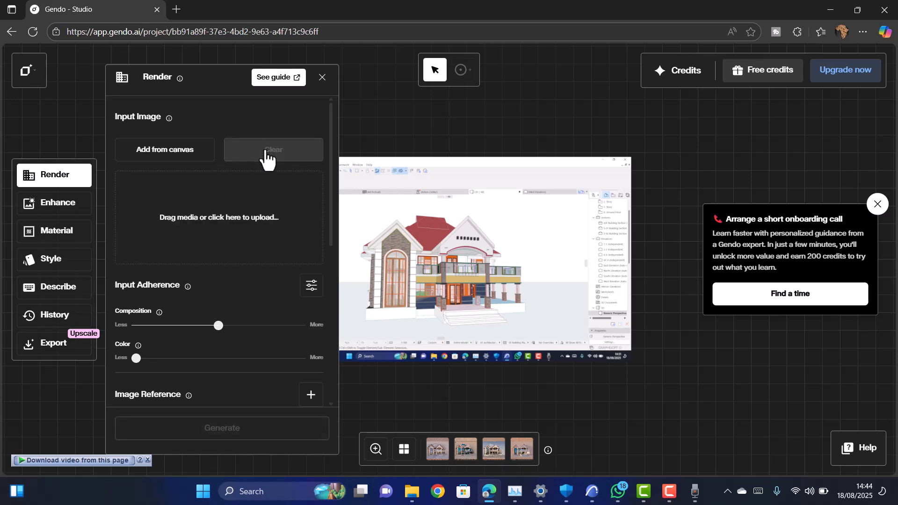
left_click(234, 215)
scroll(65, 178, "down", 1)
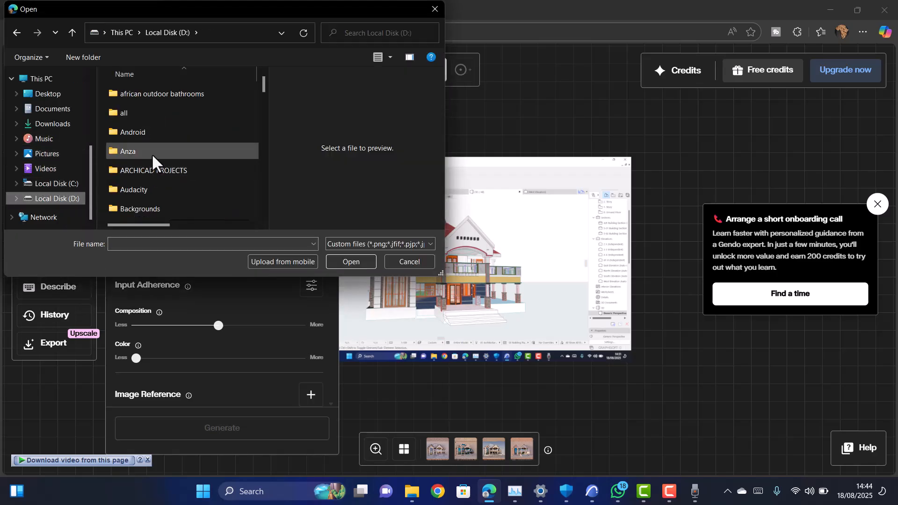
double_click(160, 167)
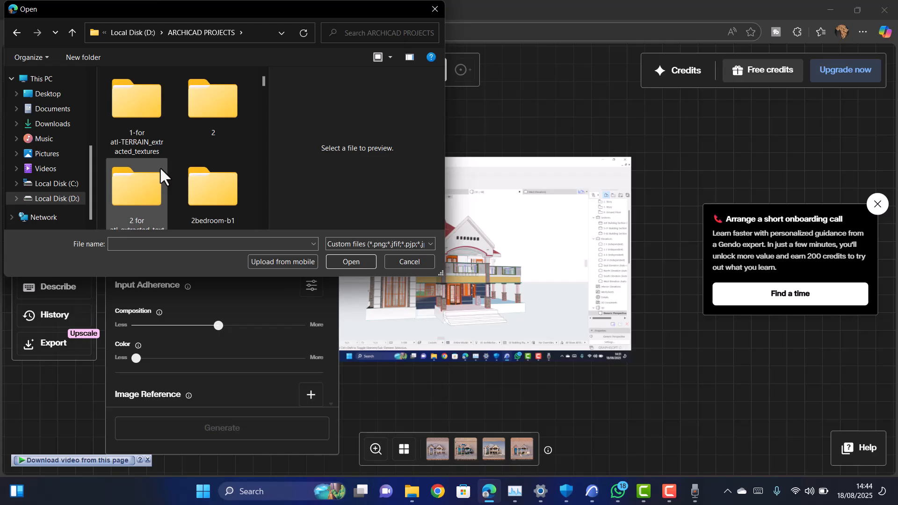
scroll(160, 167, "down", 8)
scroll(161, 167, "down", 4)
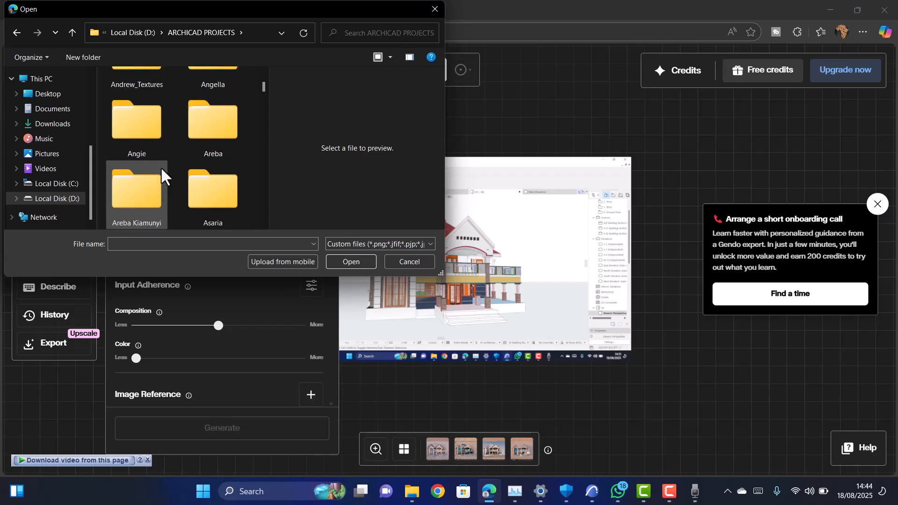
scroll(161, 167, "down", 2)
scroll(161, 167, "down", 4)
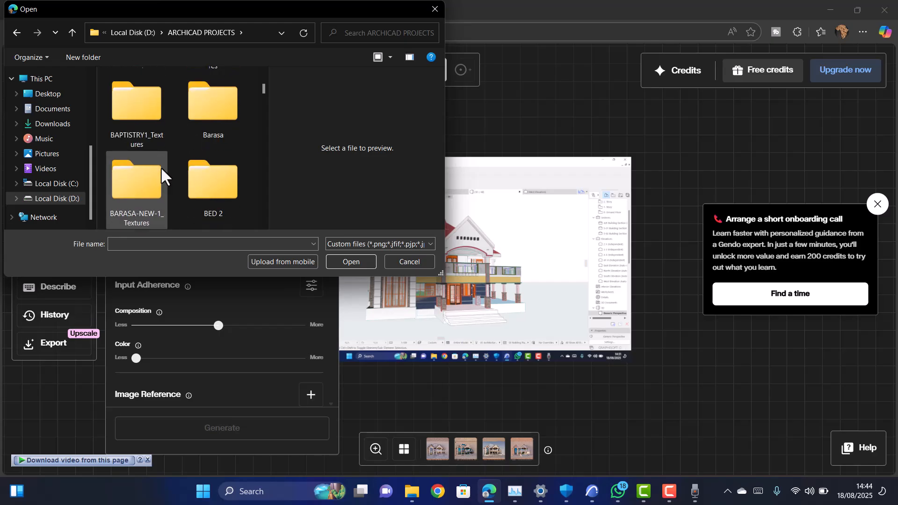
scroll(161, 167, "down", 2)
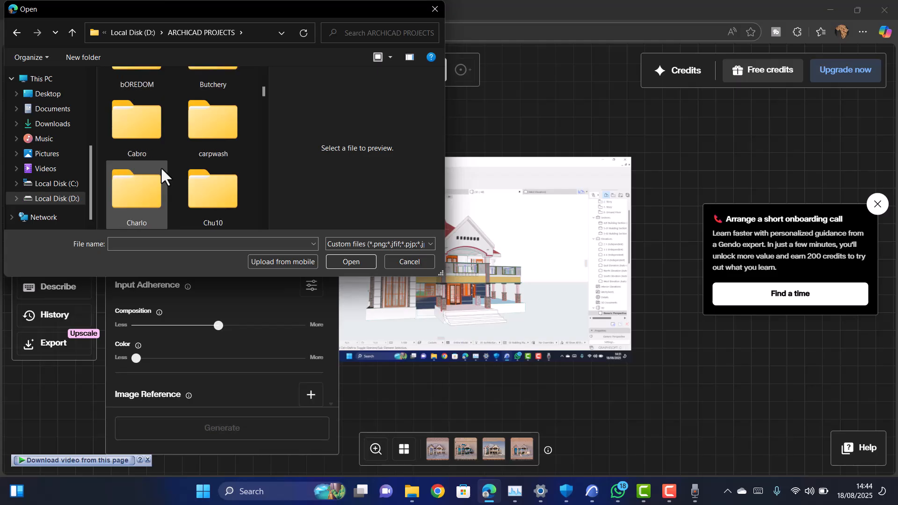
scroll(161, 167, "down", 2)
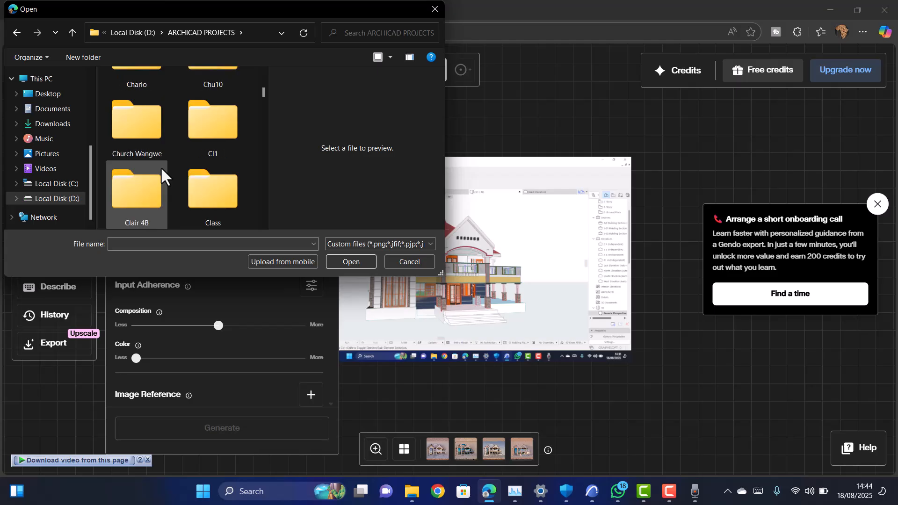
scroll(161, 167, "up", 2)
left_click(204, 113)
double_click(204, 113)
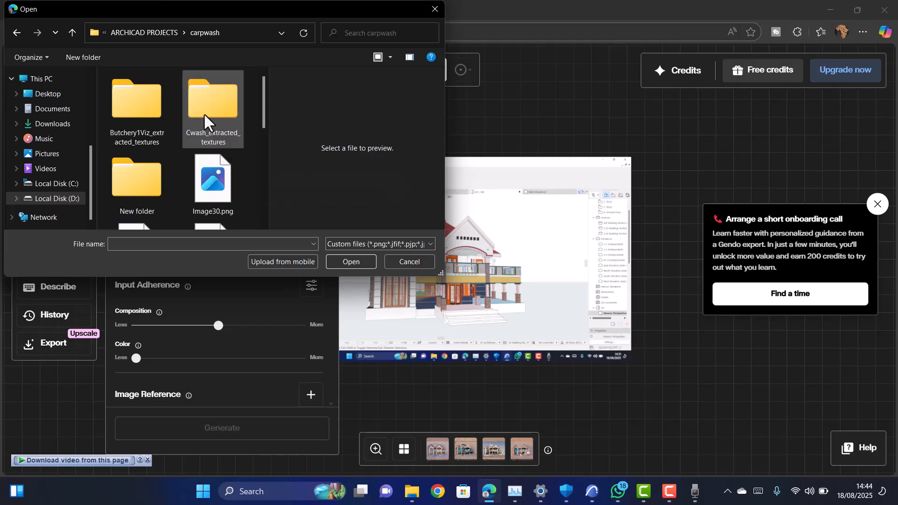
Upload Image34.png, the view of the carwash building, as the new input image.
scroll(202, 117, "down", 3)
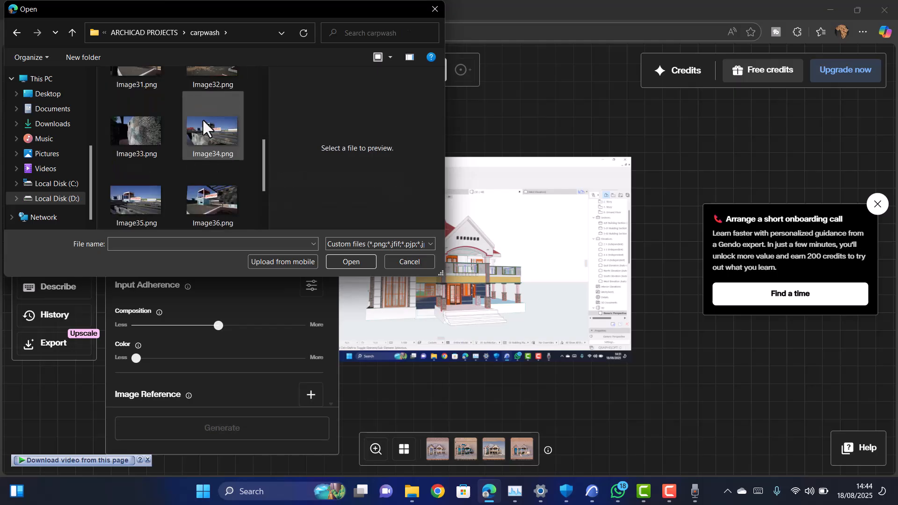
scroll(202, 122, "down", 1)
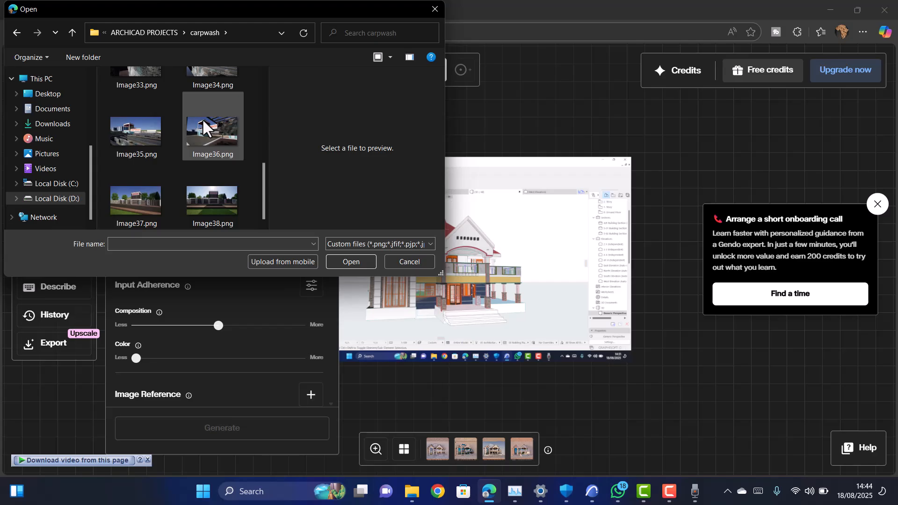
scroll(216, 181, "up", 2)
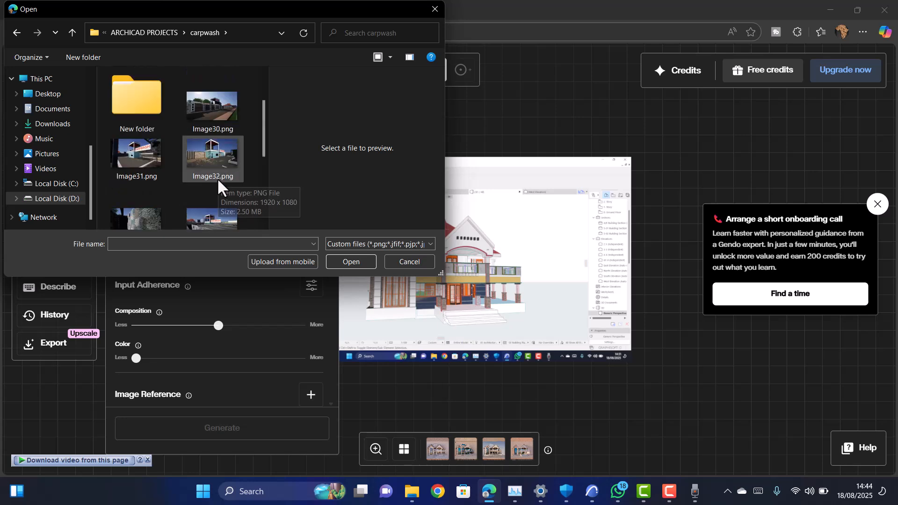
scroll(214, 192, "down", 1)
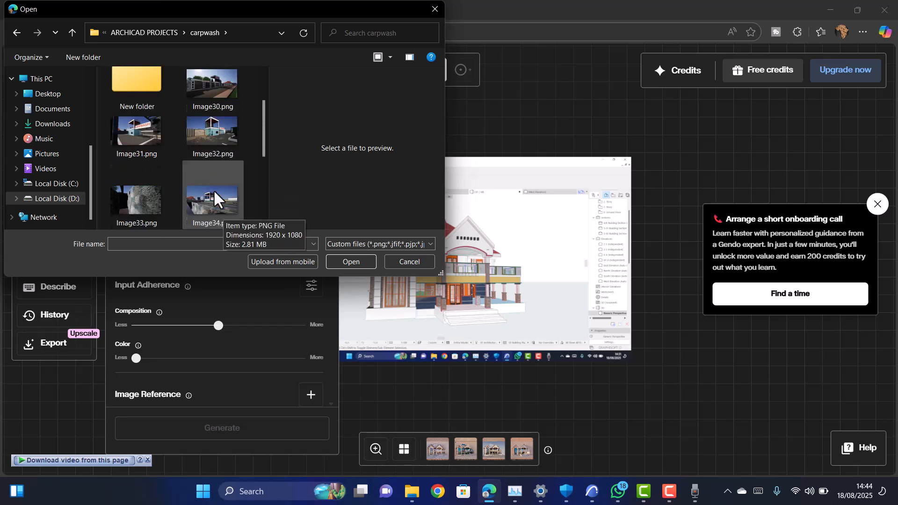
left_click(214, 189)
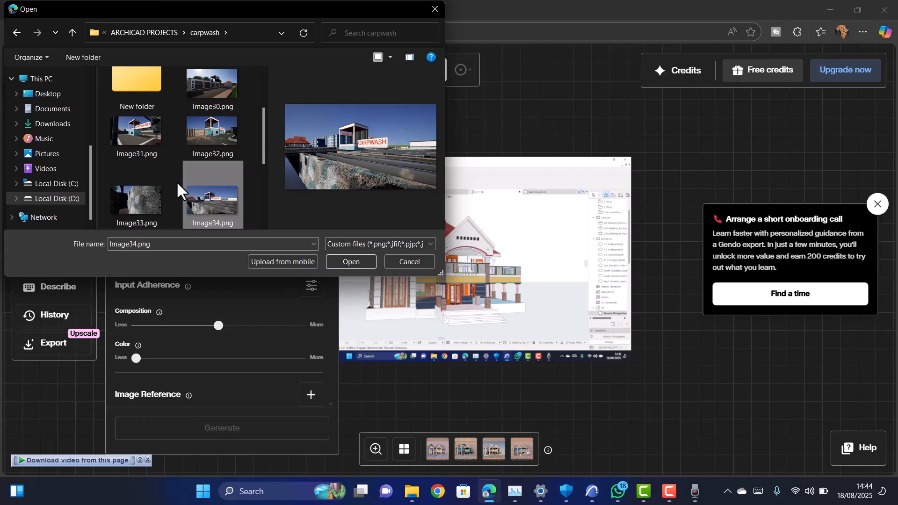
scroll(177, 189, "down", 3)
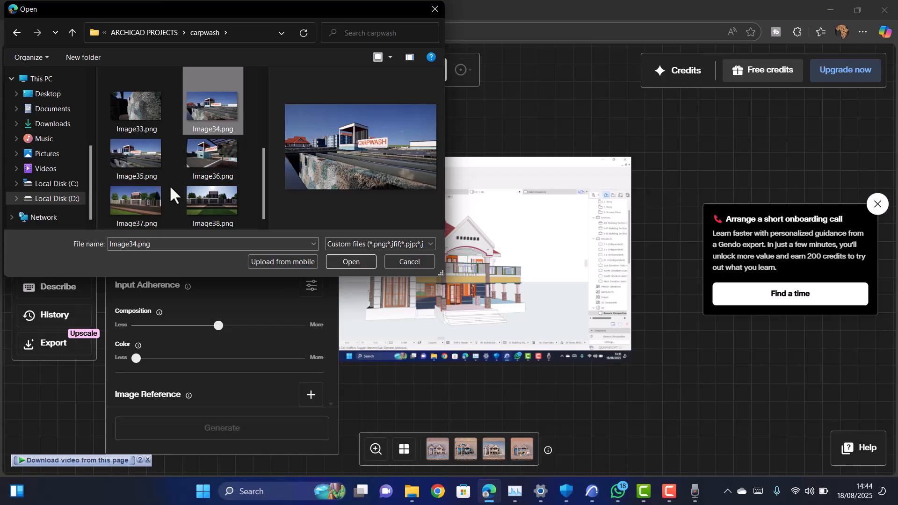
scroll(171, 183, "up", 1)
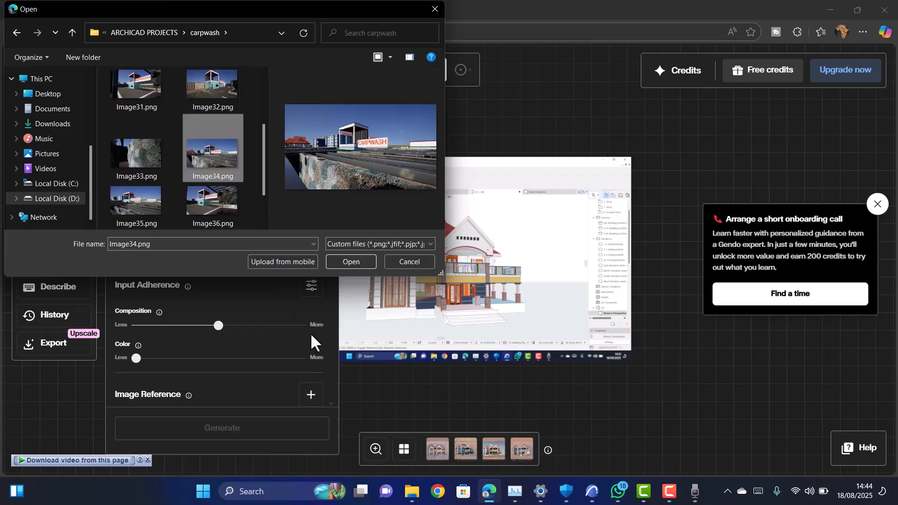
left_click(347, 258)
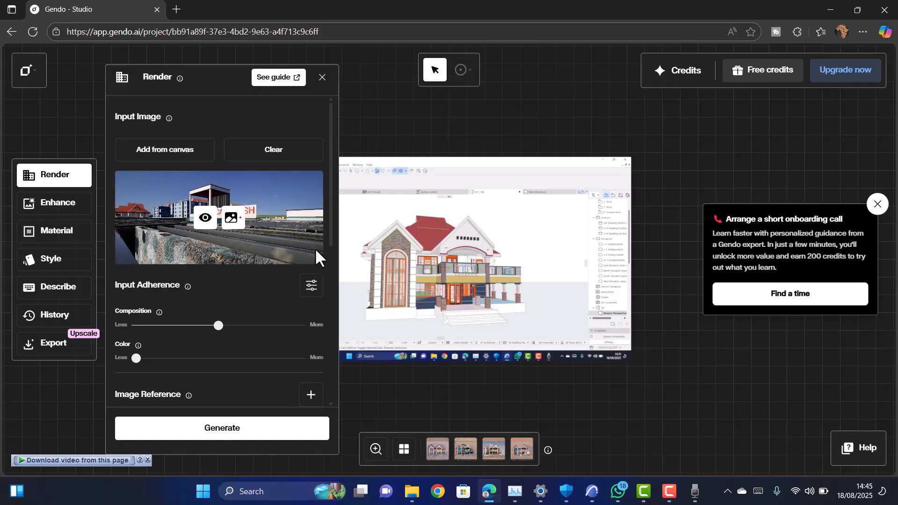
Generate a render from the new input image with the existing description, keeping the generation already in the queue.
scroll(265, 228, "down", 10)
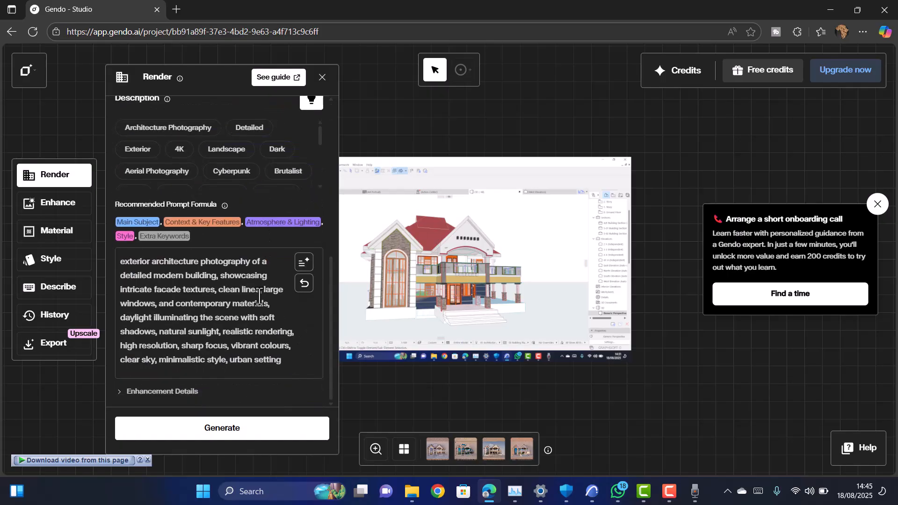
left_click(231, 427)
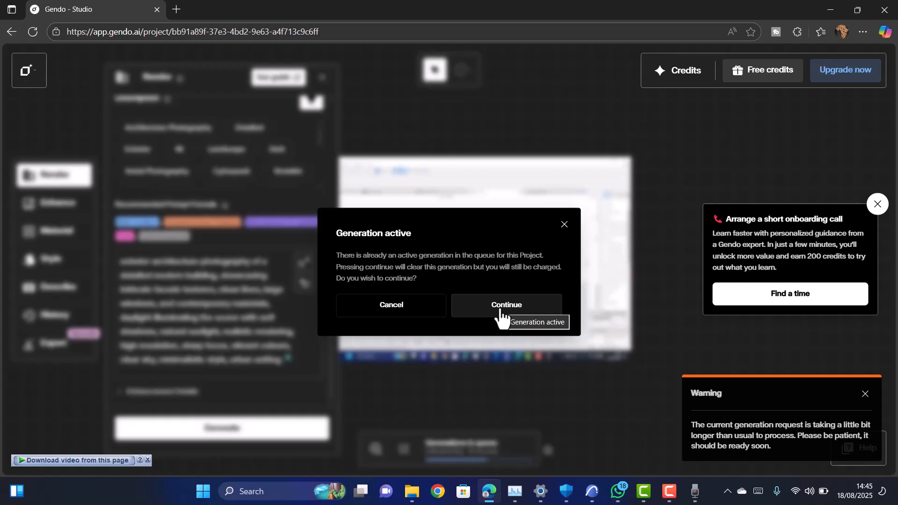
left_click(391, 313)
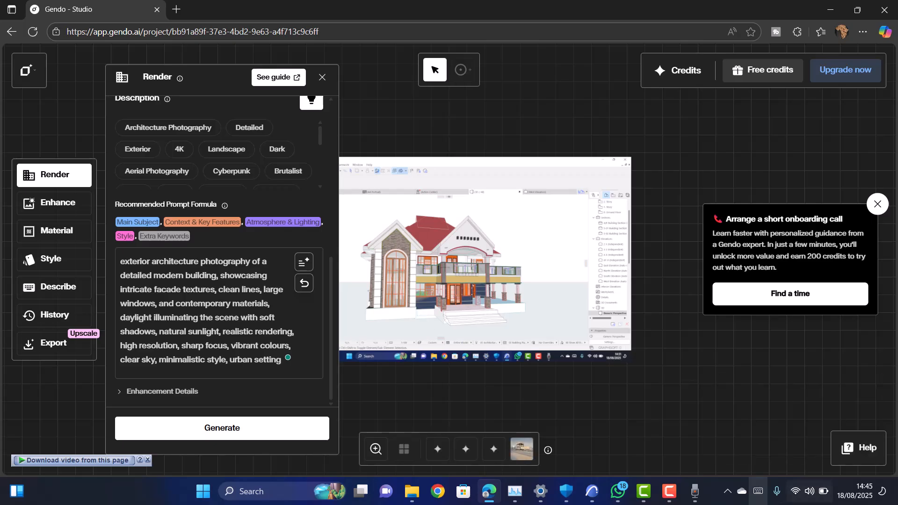
View the carwash renders on the canvas as they finish generating.
left_click(524, 450)
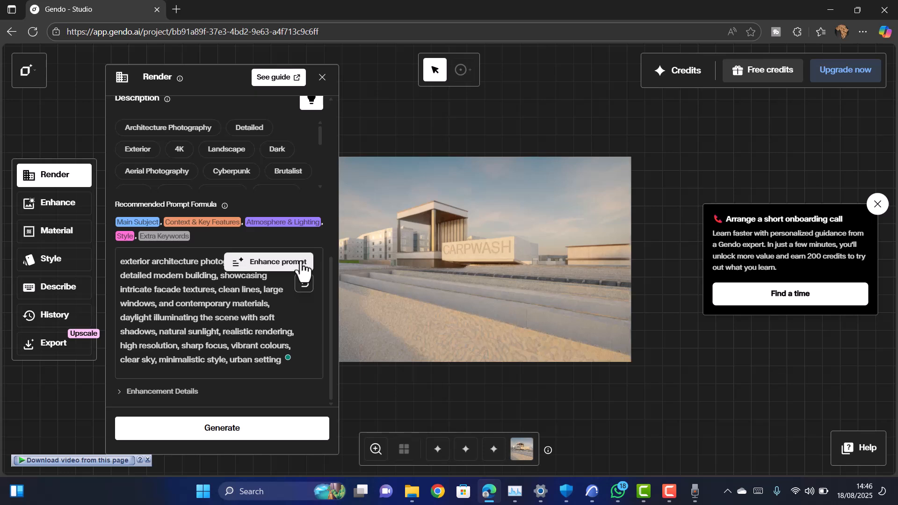
left_click(171, 329)
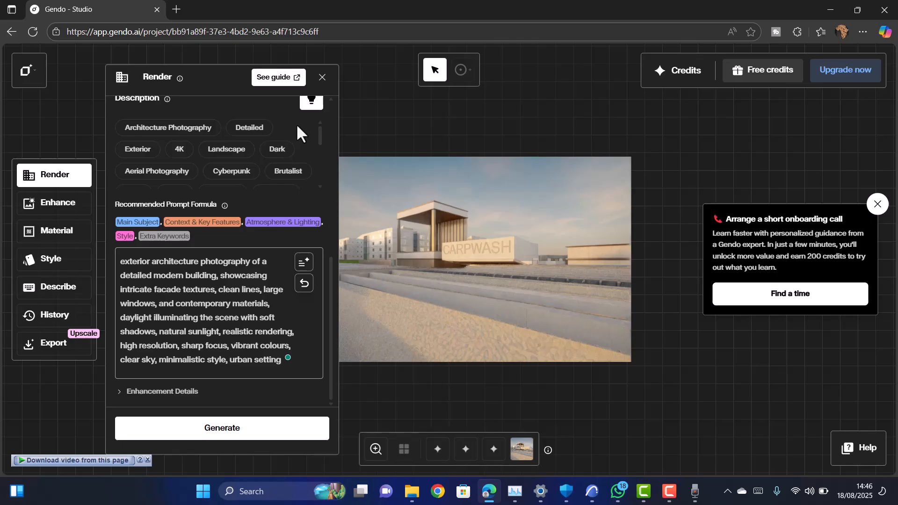
left_click(659, 74)
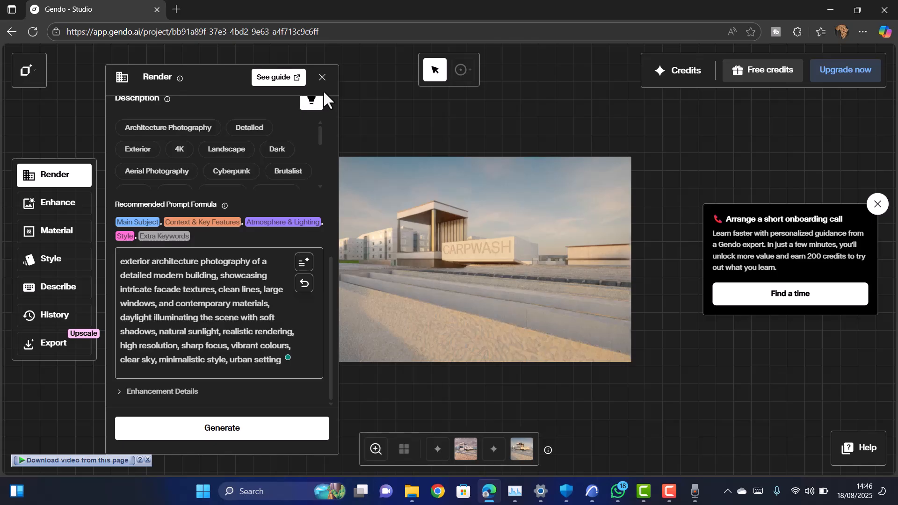
left_click(494, 456)
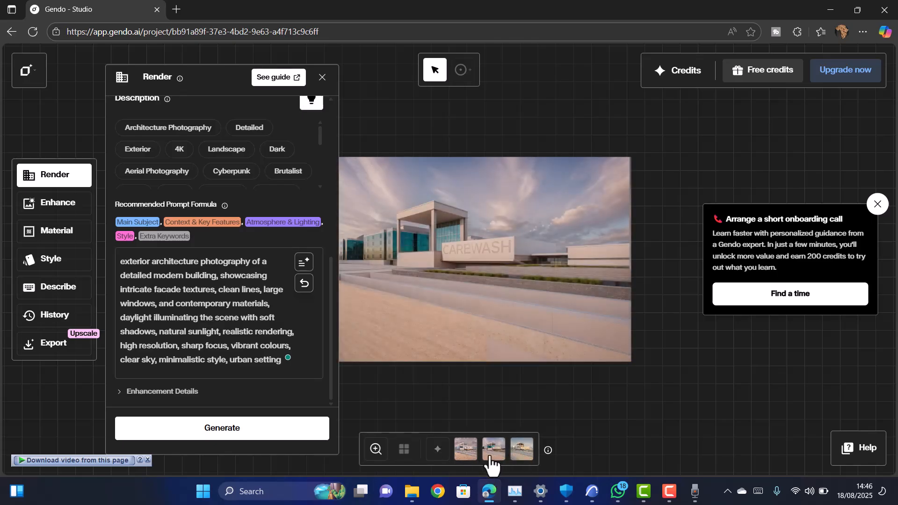
left_click(463, 460)
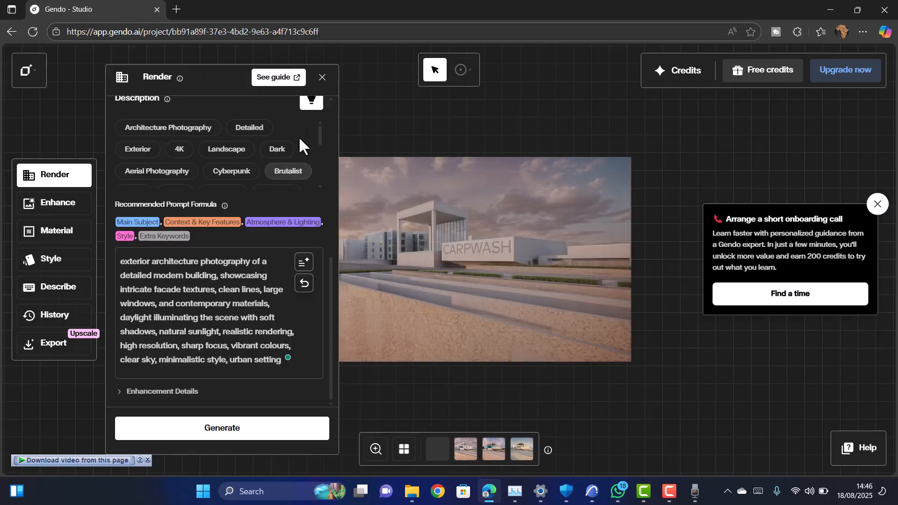
Close the Render settings and examine the building, sign and textured foreground walls in the displayed carwash render up close.
left_click(322, 78)
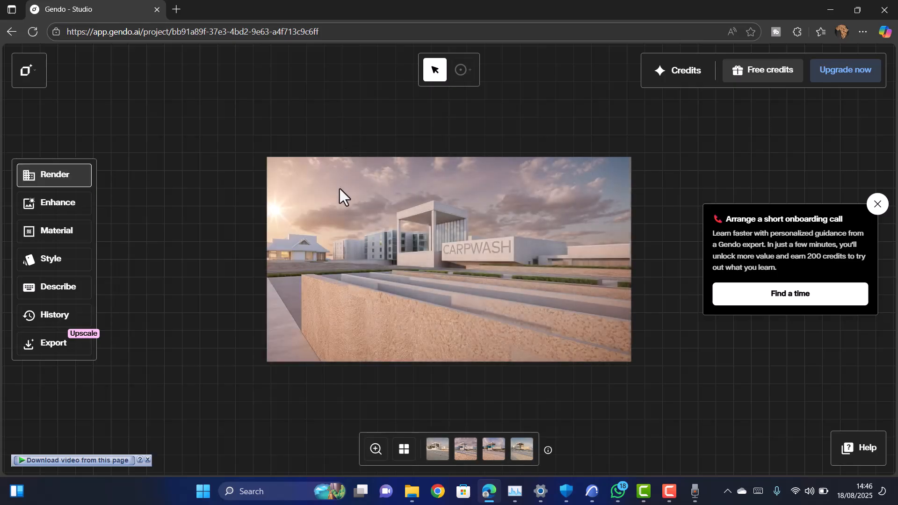
scroll(372, 291, "up", 5)
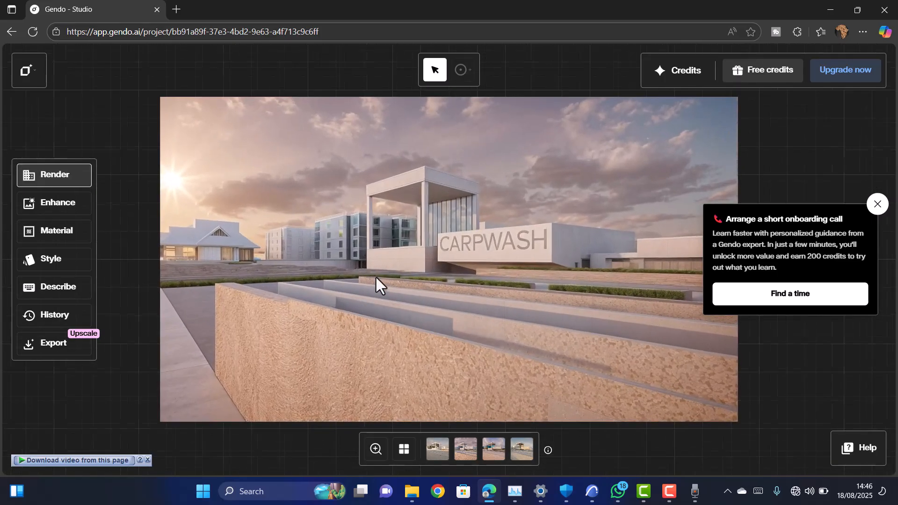
scroll(369, 265, "down", 5)
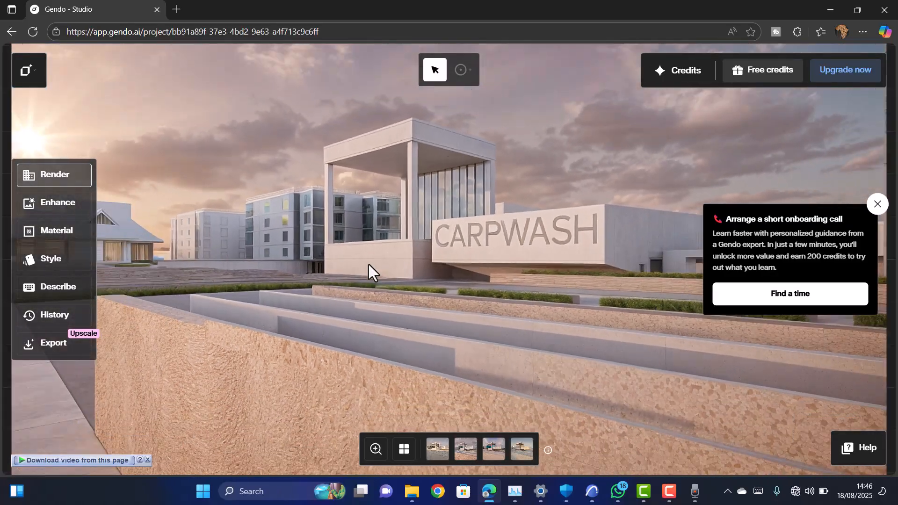
scroll(370, 260, "down", 2)
scroll(350, 268, "up", 5)
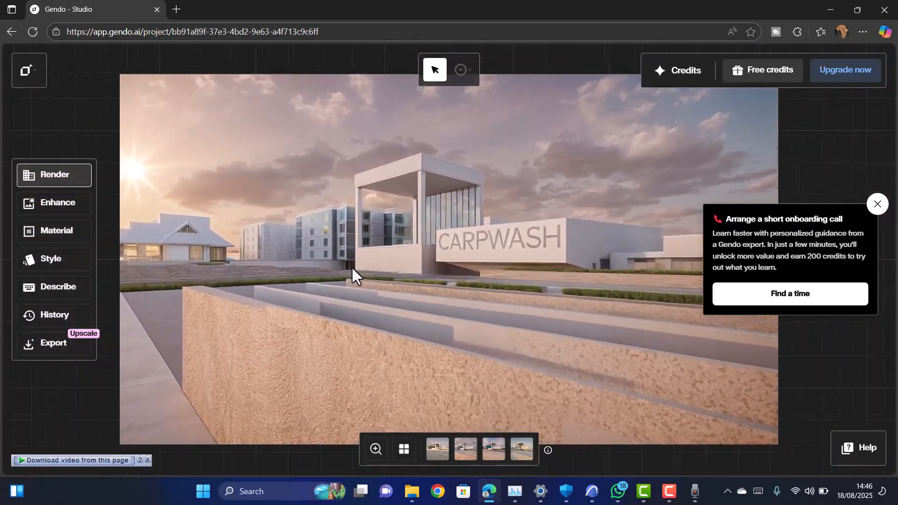
scroll(352, 267, "down", 2)
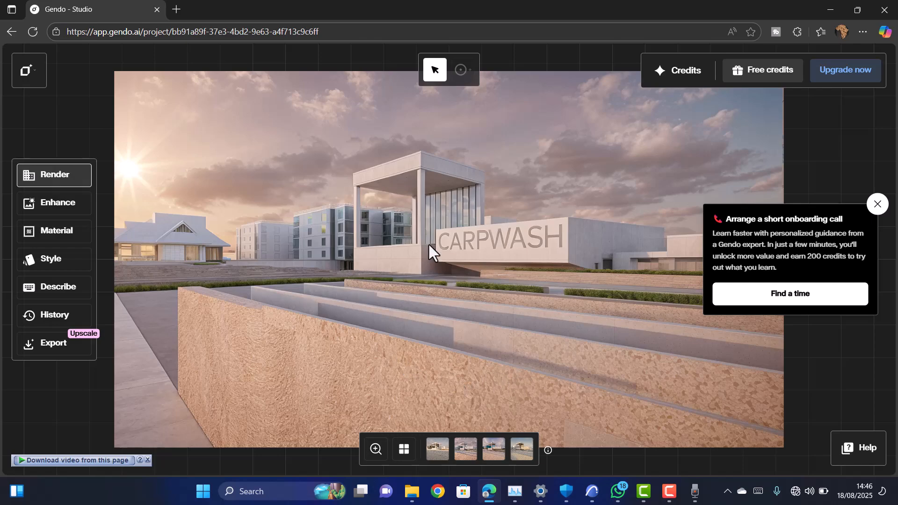
scroll(428, 243, "up", 4)
scroll(430, 243, "down", 4)
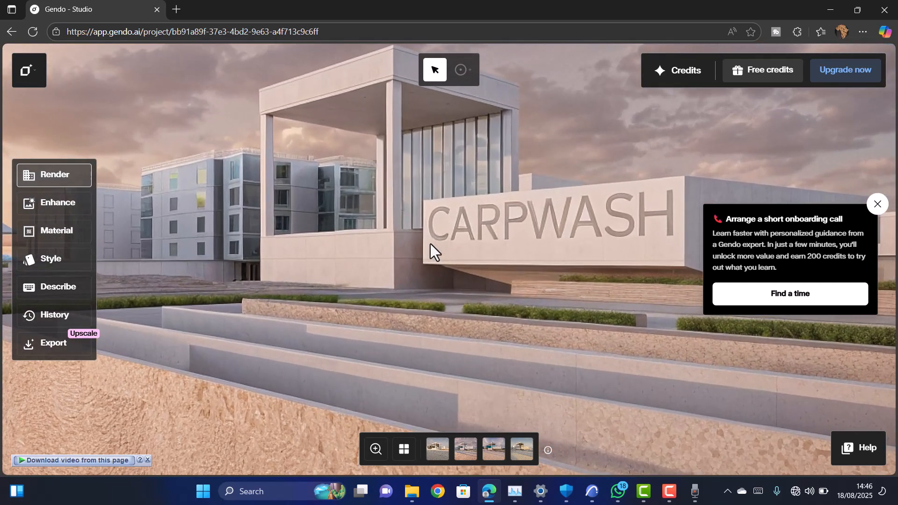
scroll(430, 242, "down", 2)
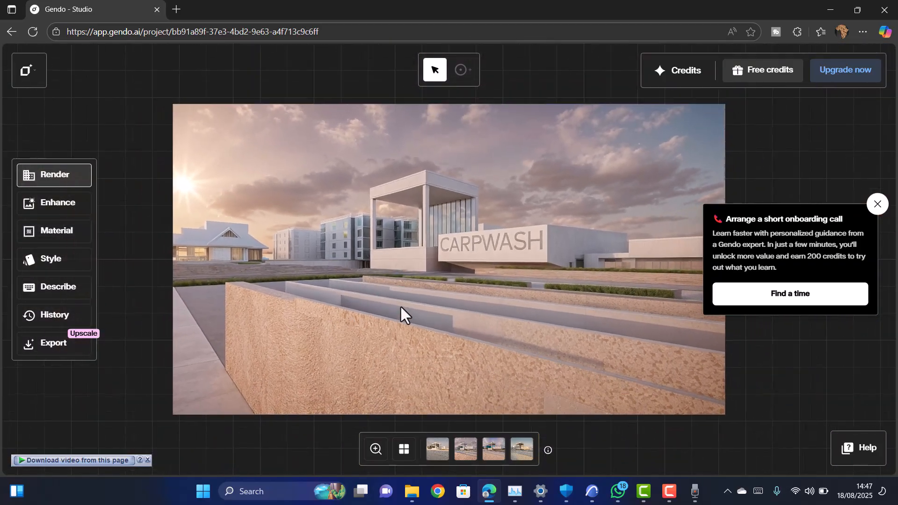
scroll(355, 292, "up", 5)
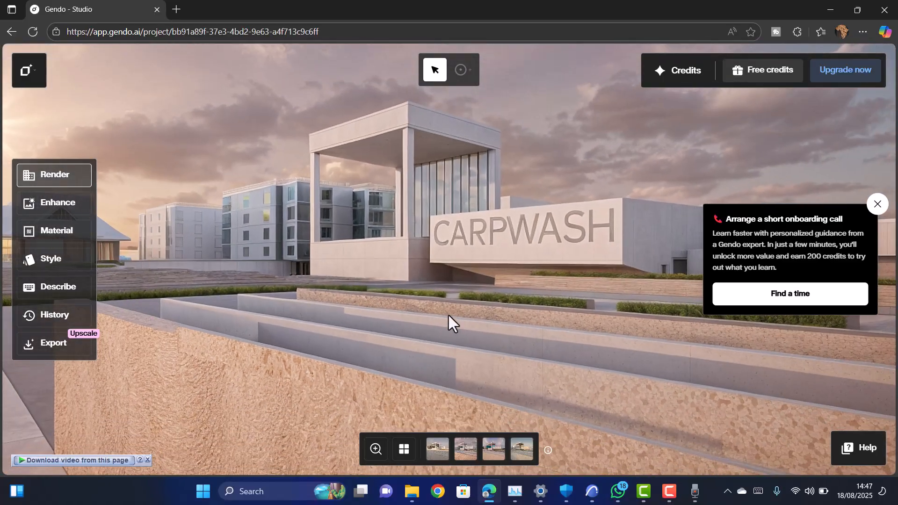
scroll(465, 348, "down", 3)
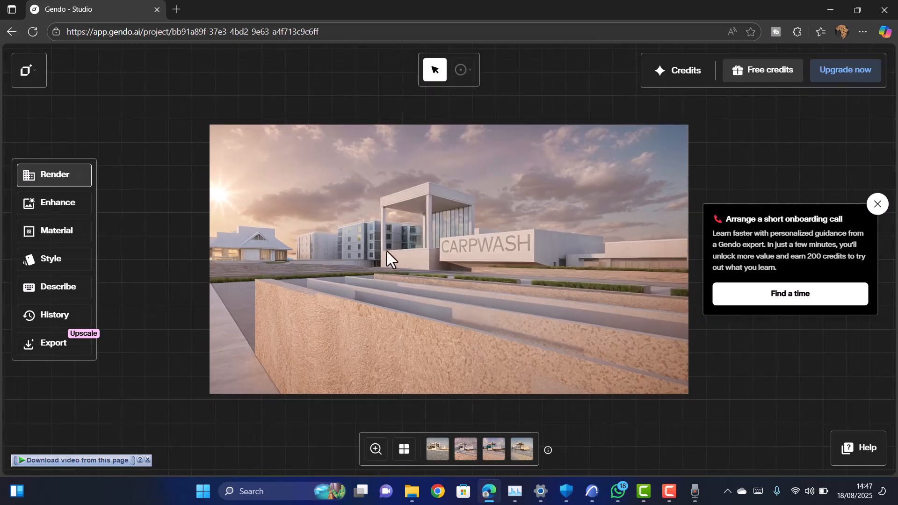
scroll(388, 243, "up", 3)
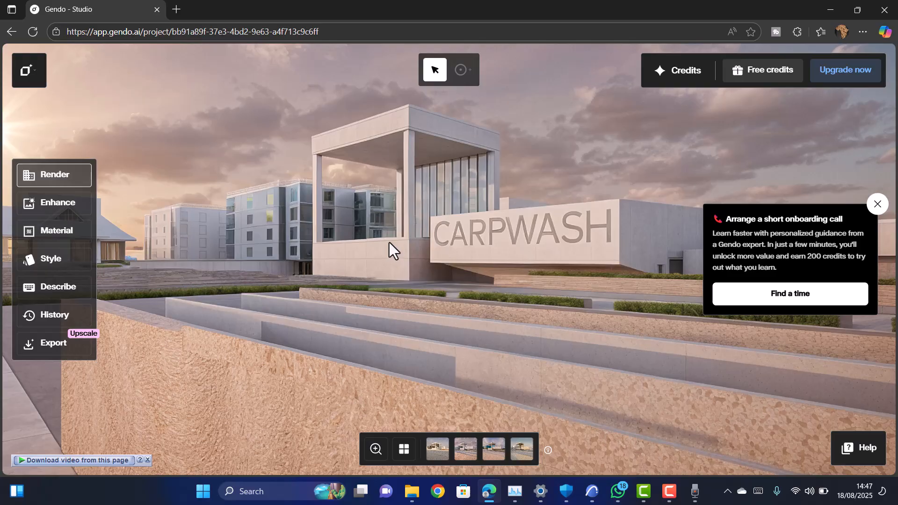
scroll(421, 265, "down", 3)
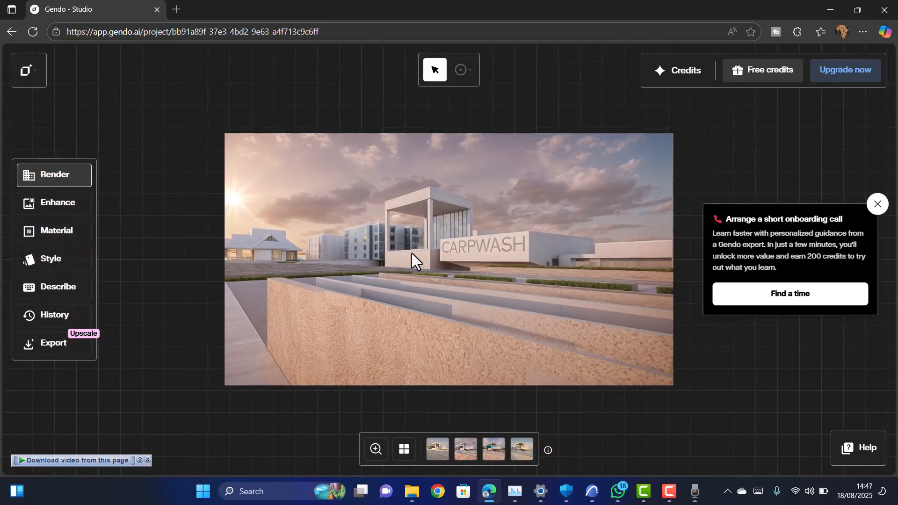
Examine the tower and sign in the carwash render up close and against the whole image.
scroll(411, 254, "up", 4)
scroll(411, 252, "up", 4)
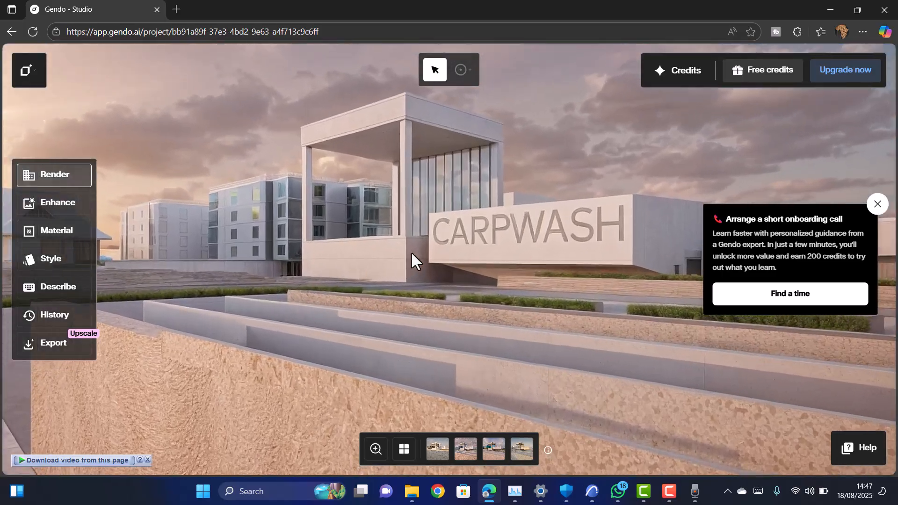
scroll(411, 255, "down", 5)
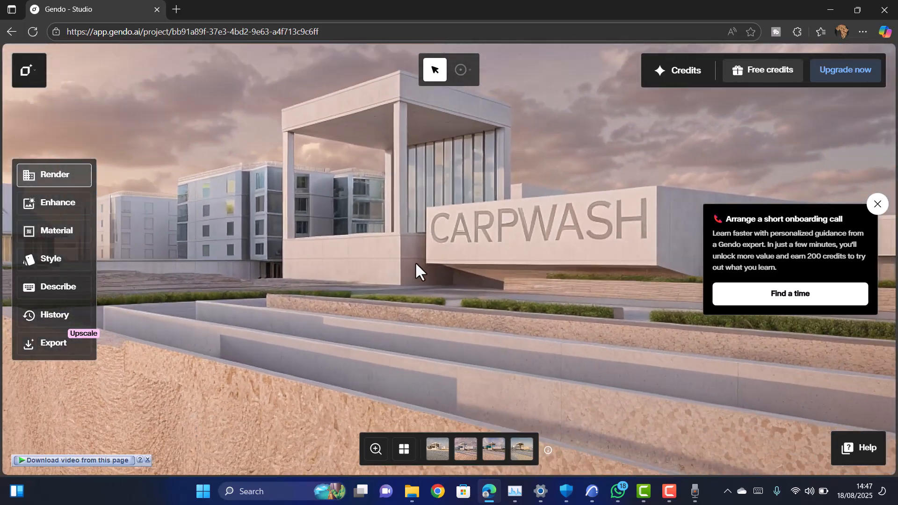
scroll(442, 206, "down", 3)
scroll(453, 229, "down", 2)
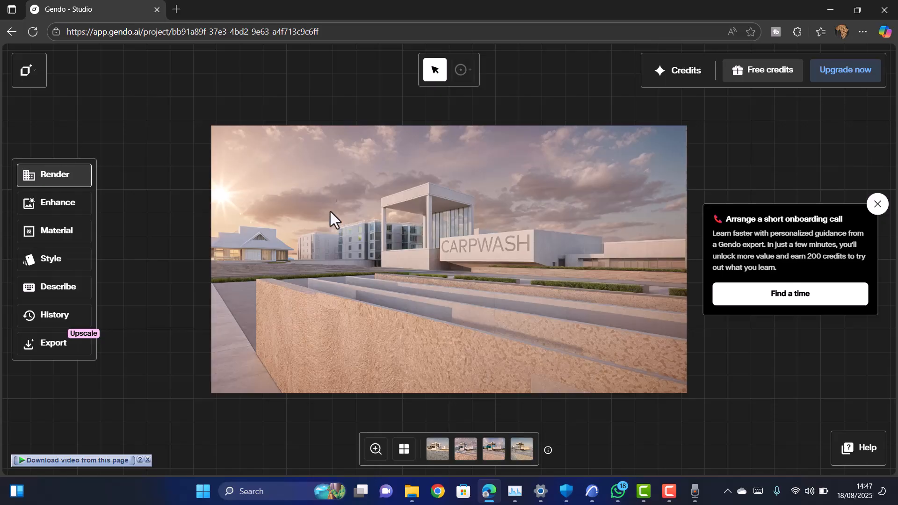
scroll(352, 225, "down", 4)
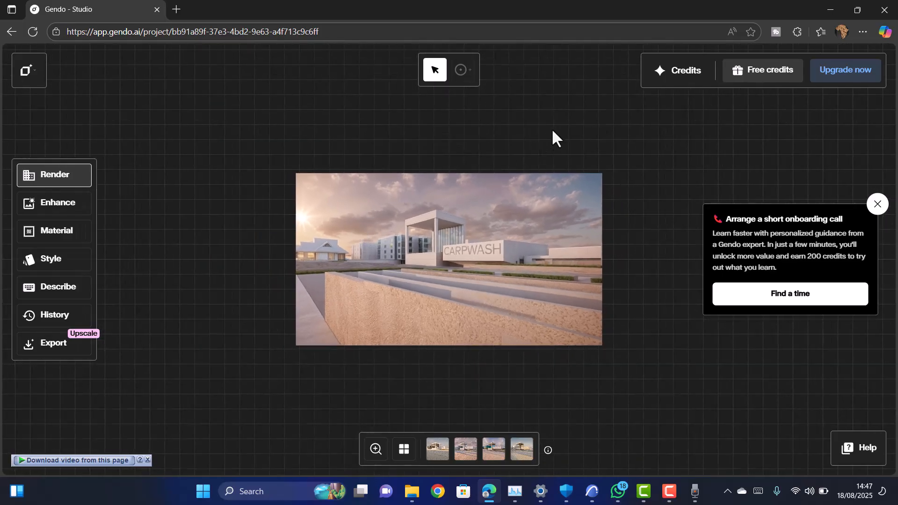
Review the 4x and 2x export resolutions for the carwash render, return to 1x and close the export settings.
left_click(63, 355)
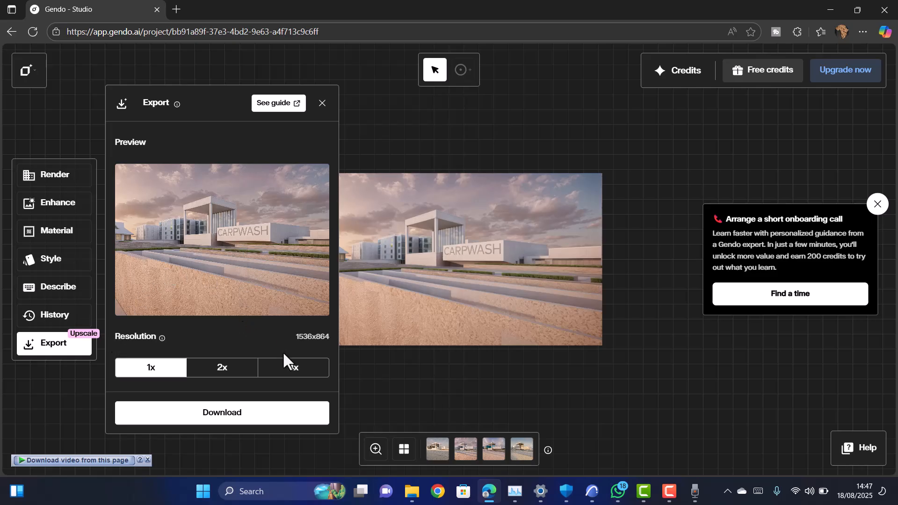
left_click(291, 368)
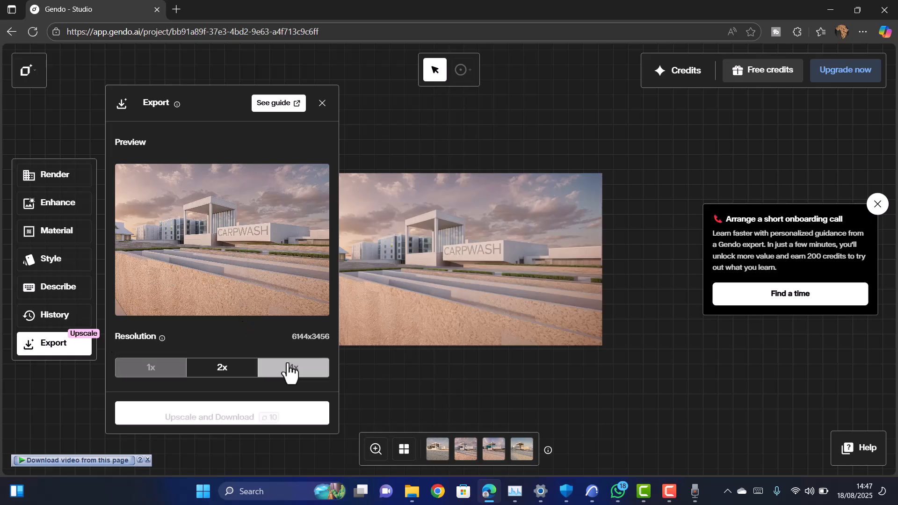
left_click(232, 374)
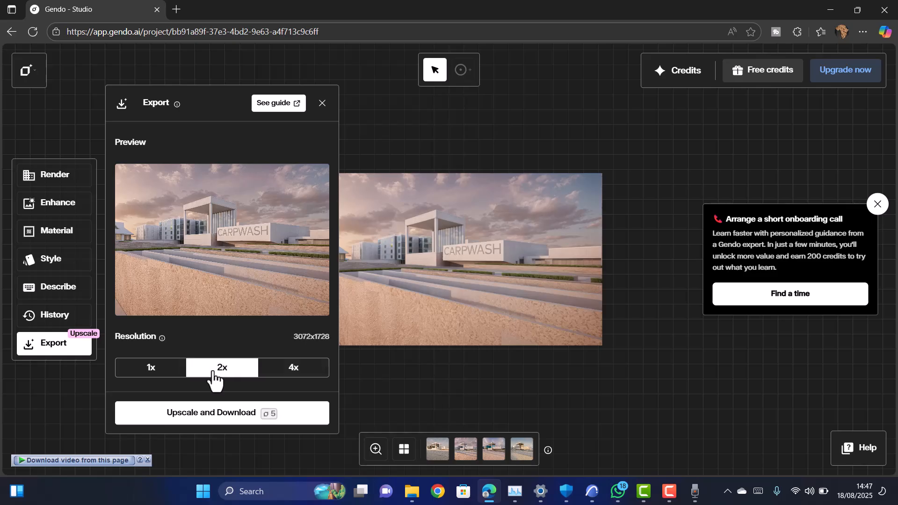
left_click(156, 368)
left_click(223, 420)
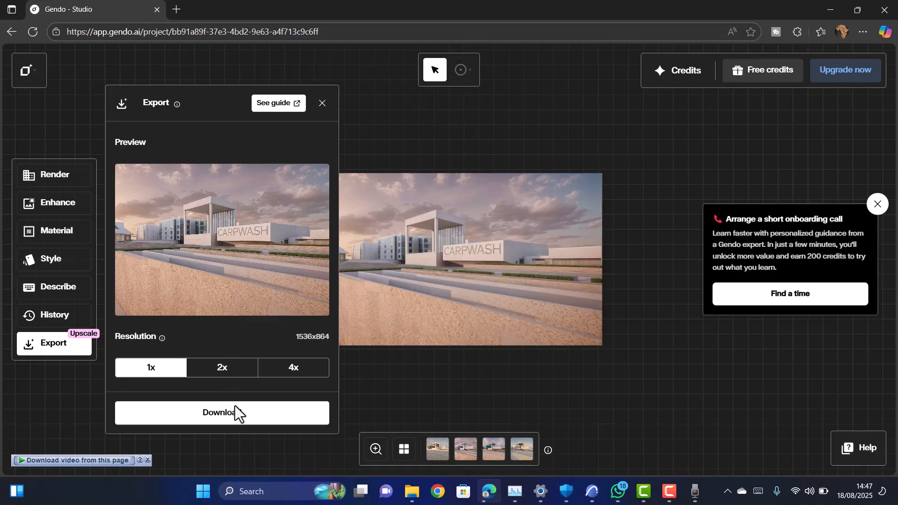
left_click(238, 419)
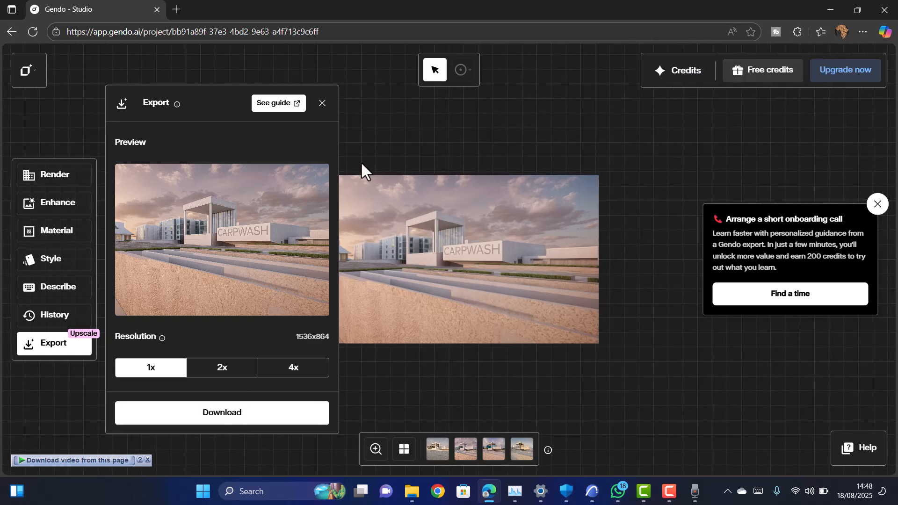
left_click(322, 103)
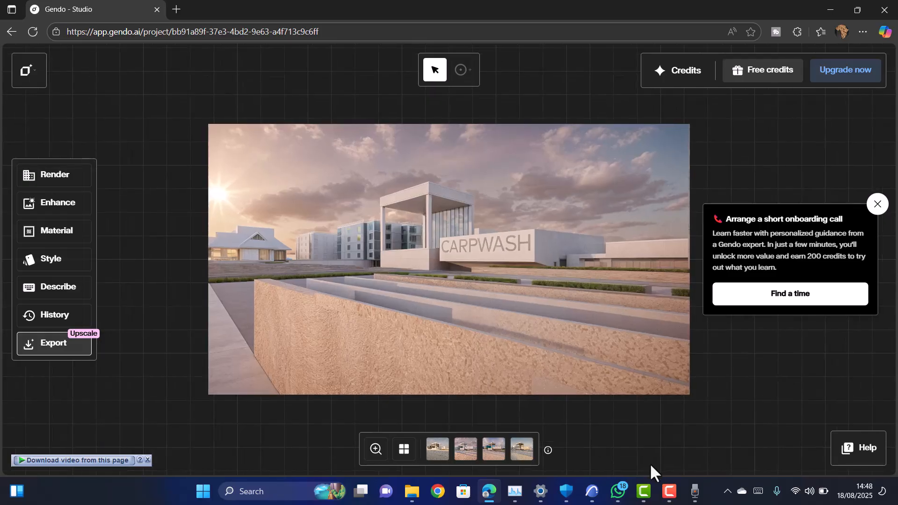
left_click(694, 492)
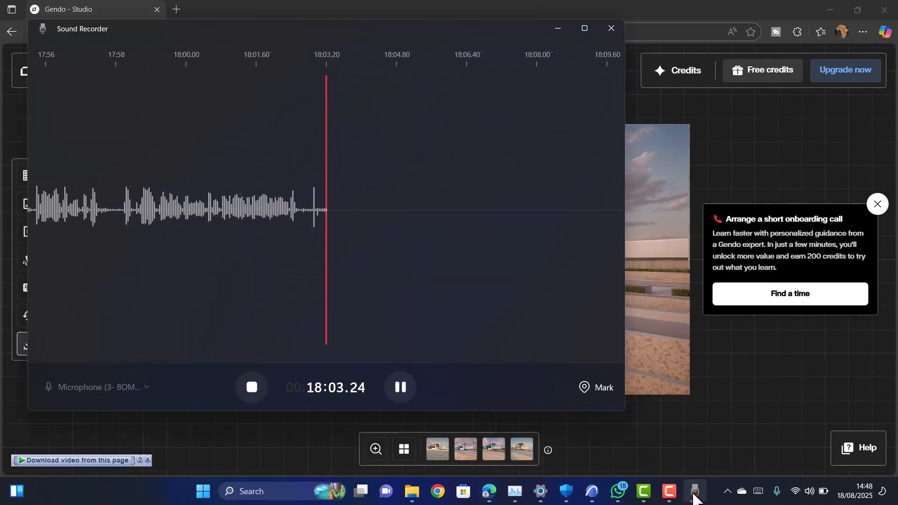
left_click(694, 492)
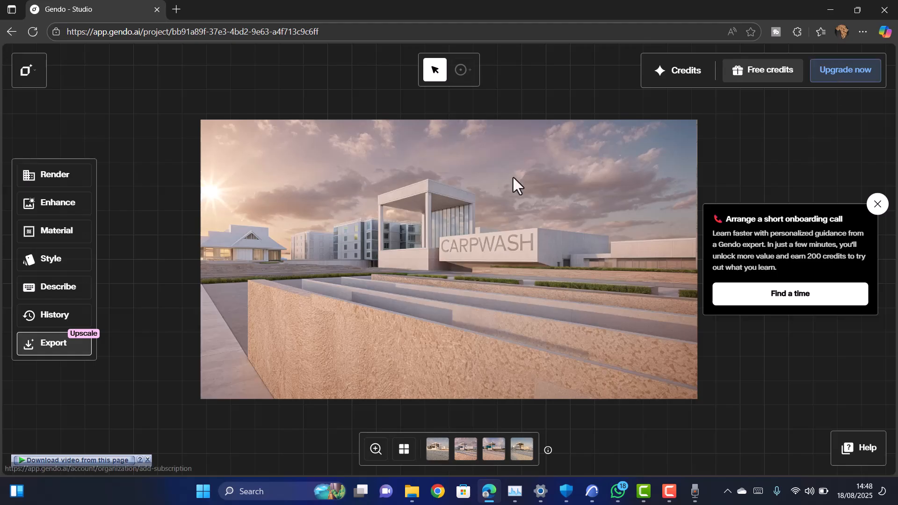
View the subscription plans for upgrading the account and return to the carwash project canvas.
left_click(841, 75)
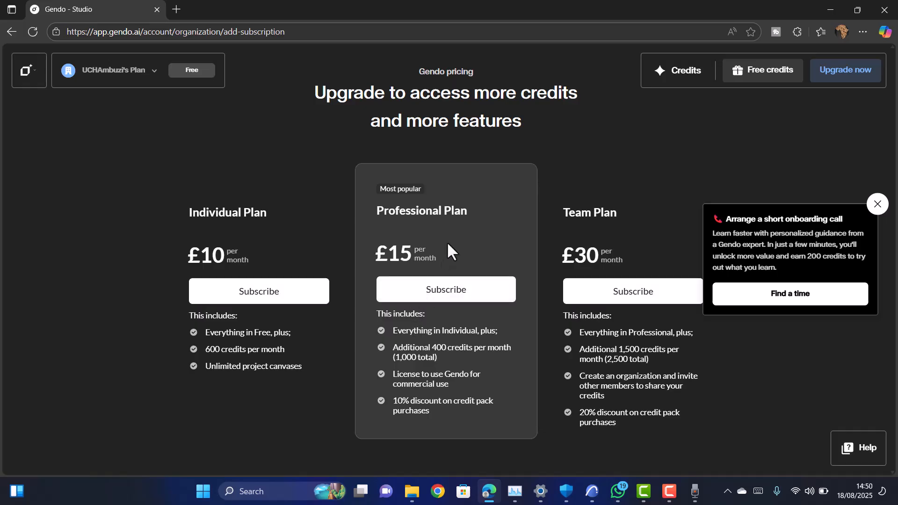
left_click(4, 33)
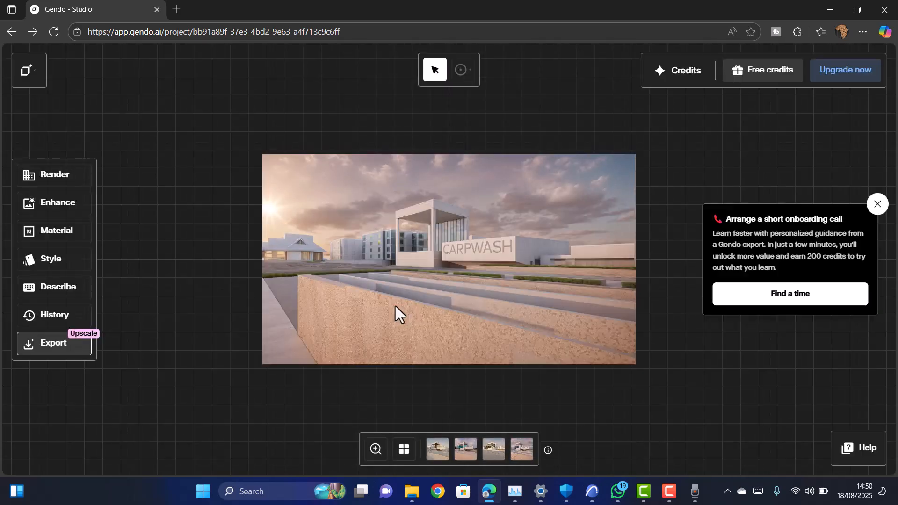
scroll(439, 227, "up", 5)
scroll(424, 248, "down", 3)
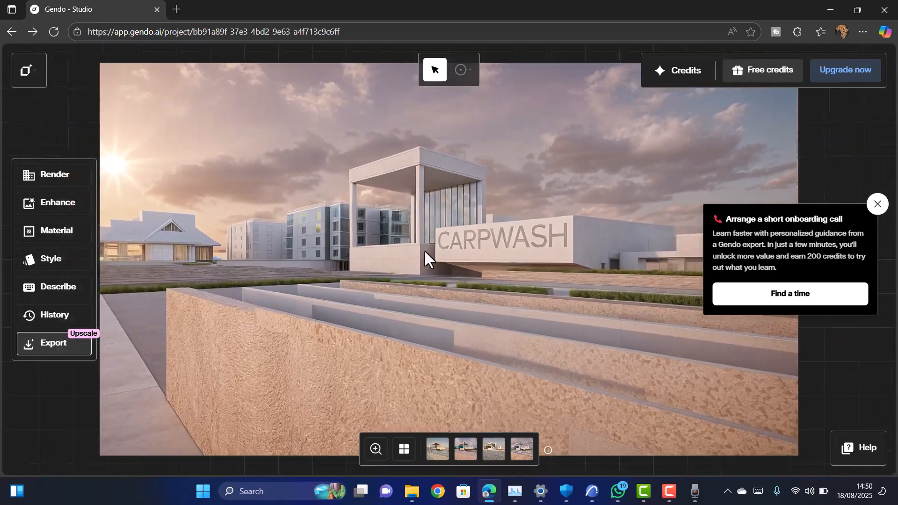
scroll(419, 201, "up", 5)
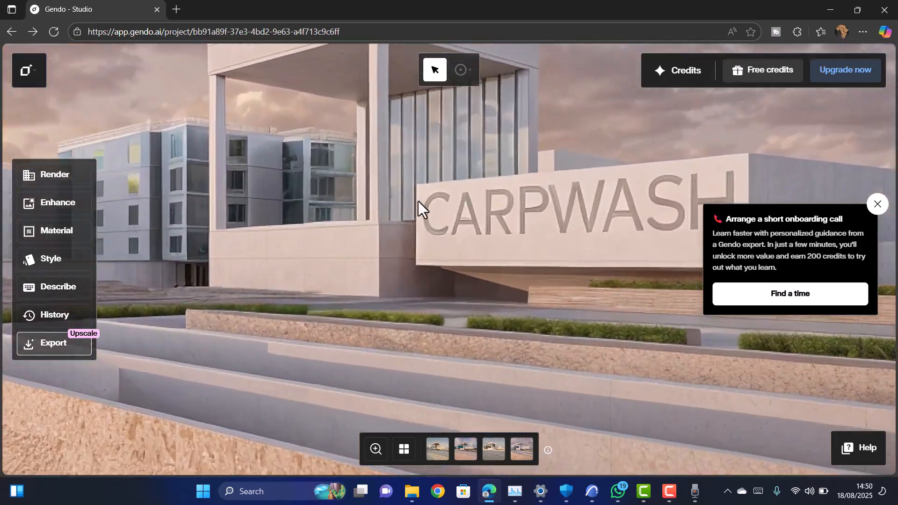
scroll(418, 201, "down", 5)
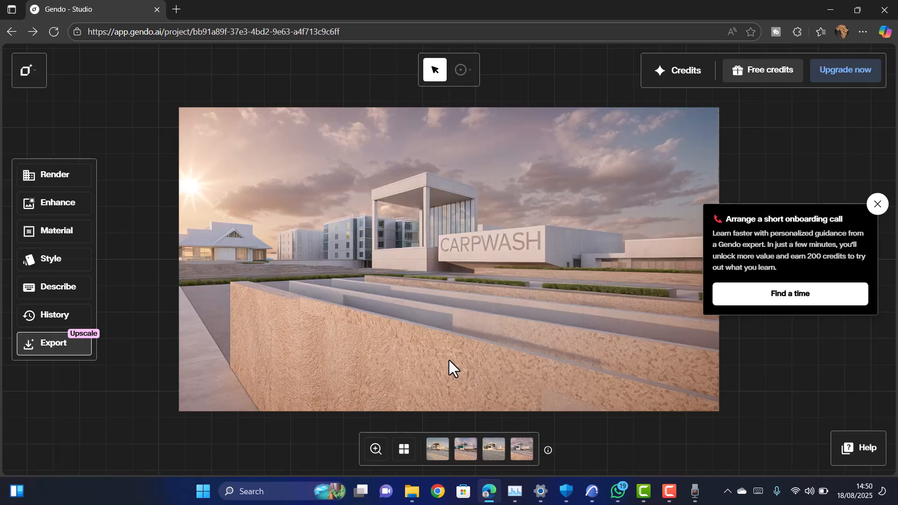
scroll(358, 281, "up", 3)
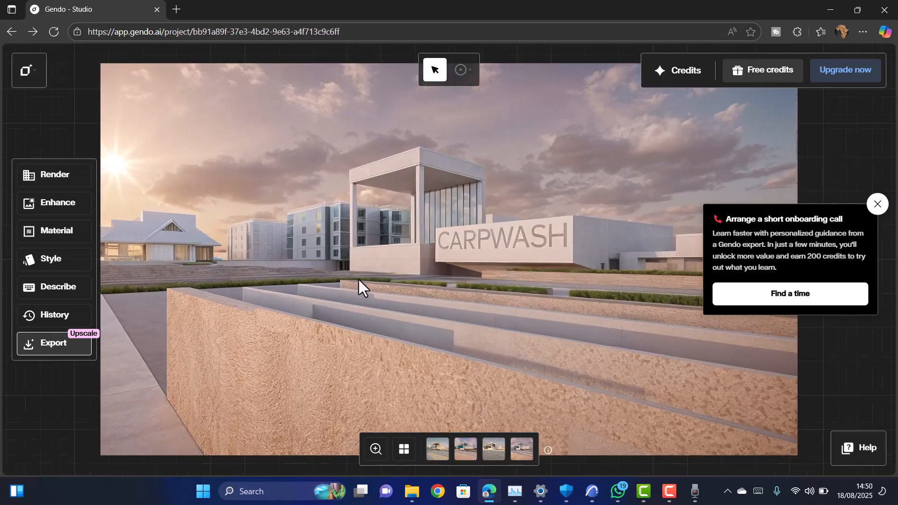
scroll(370, 271, "down", 5)
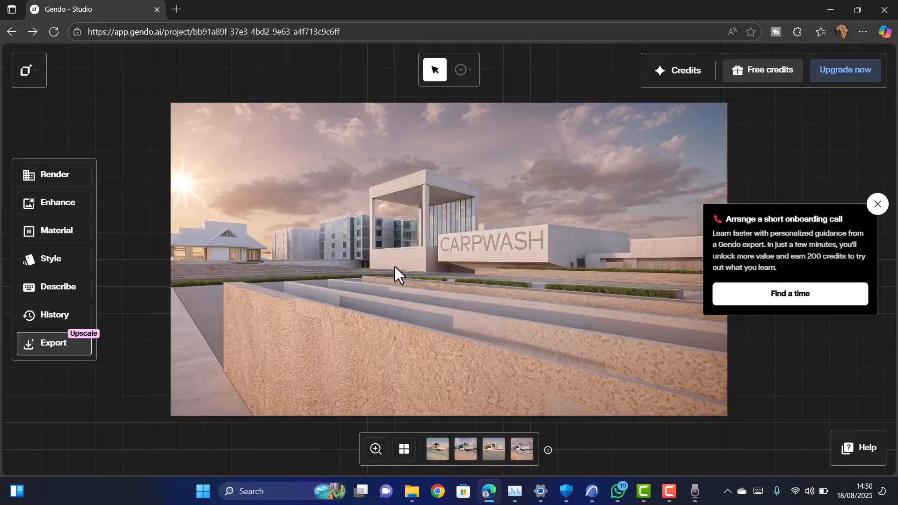
scroll(395, 267, "up", 2)
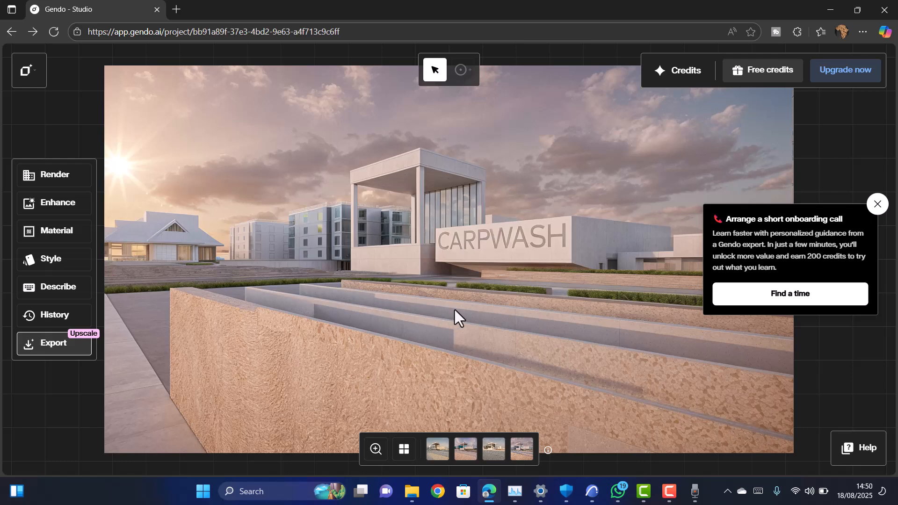
scroll(430, 318, "down", 3)
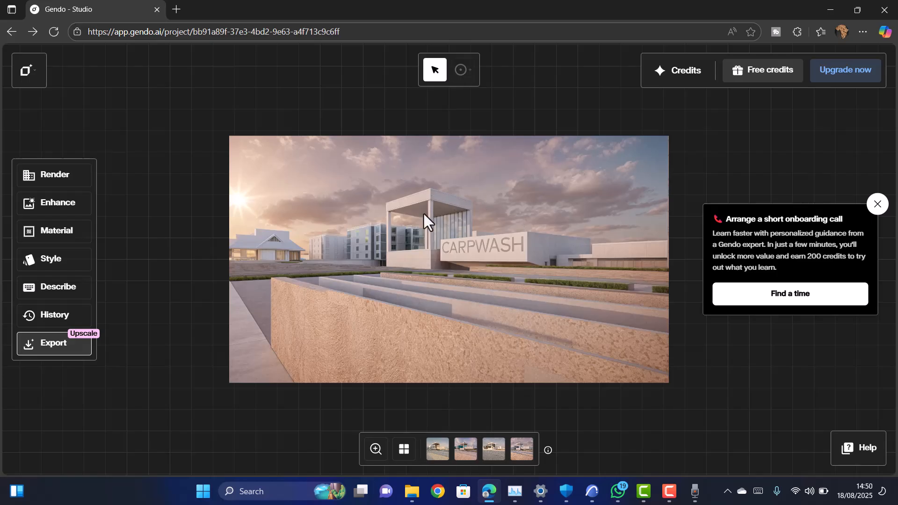
scroll(423, 215, "up", 4)
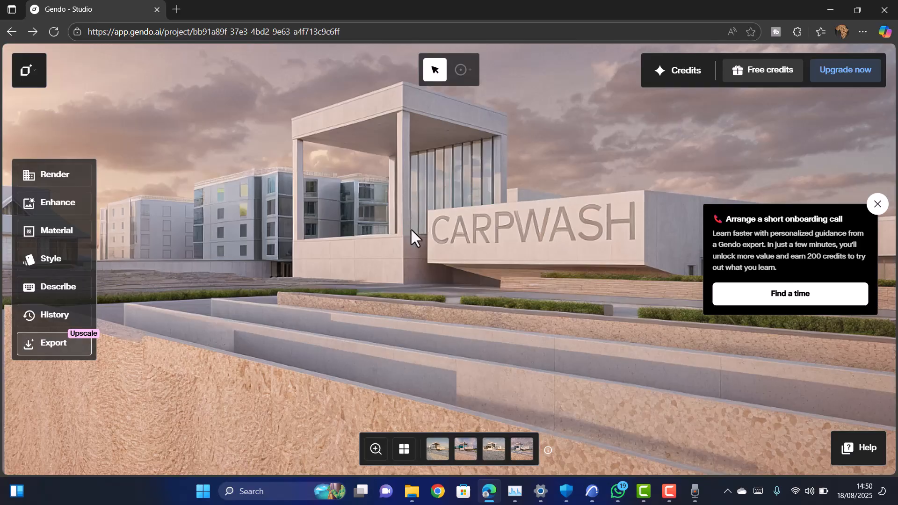
scroll(411, 229, "down", 4)
scroll(408, 154, "up", 5)
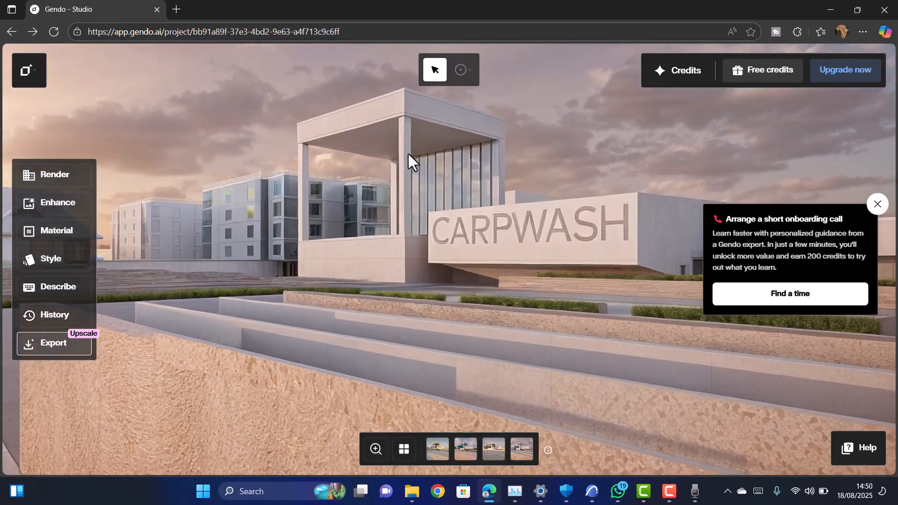
scroll(496, 236, "down", 1)
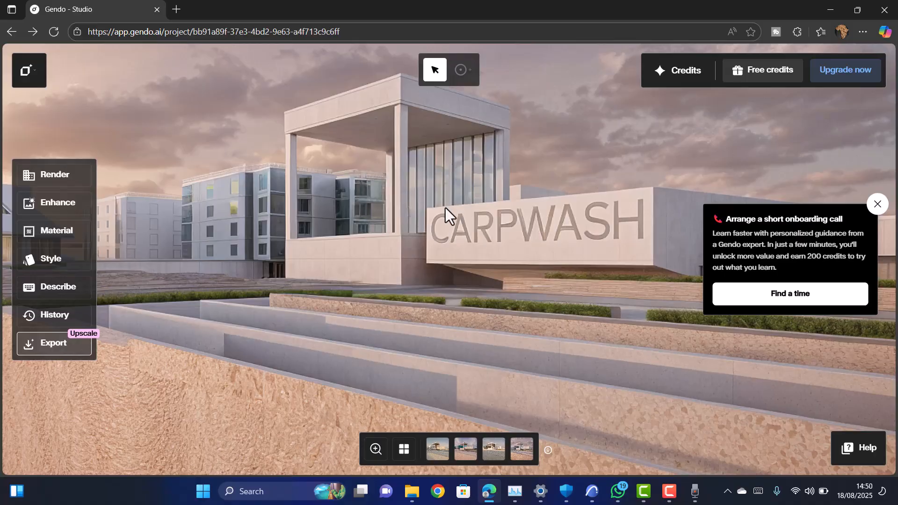
scroll(406, 232, "down", 2)
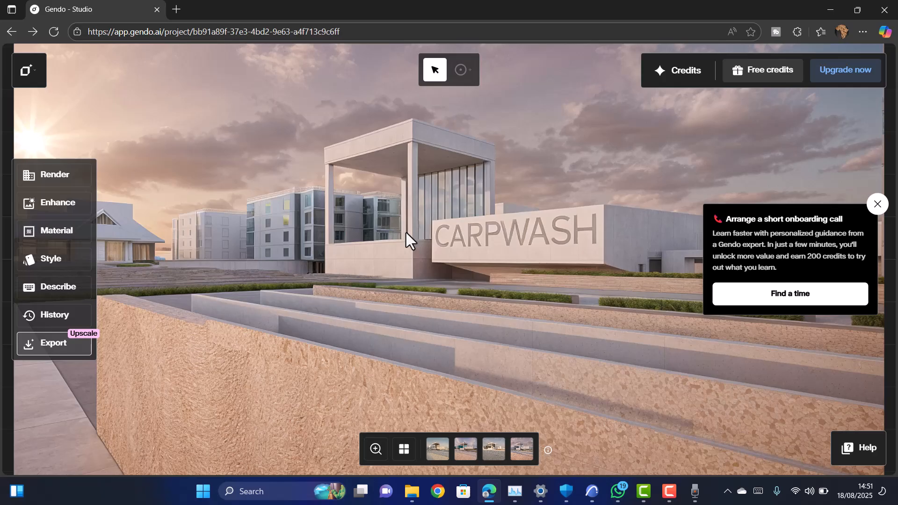
scroll(515, 310, "down", 3)
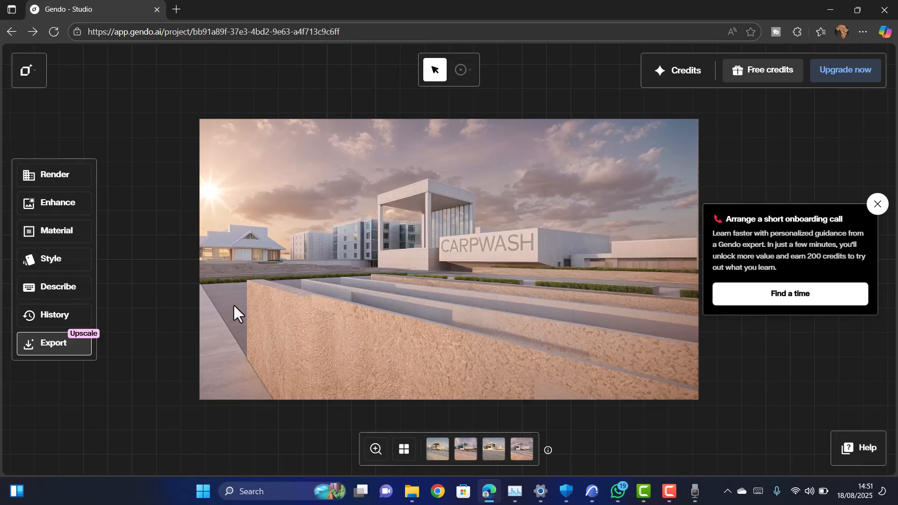
scroll(231, 296, "up", 3)
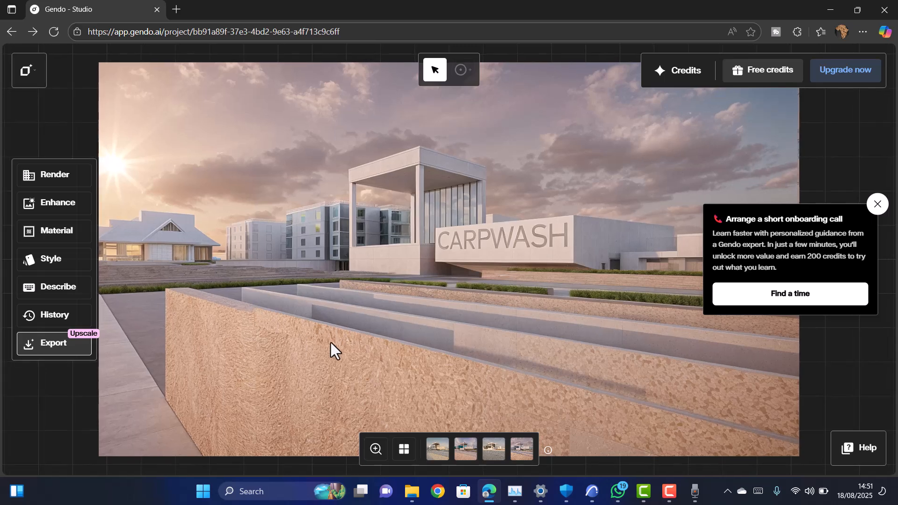
scroll(281, 316, "up", 4)
scroll(292, 303, "down", 3)
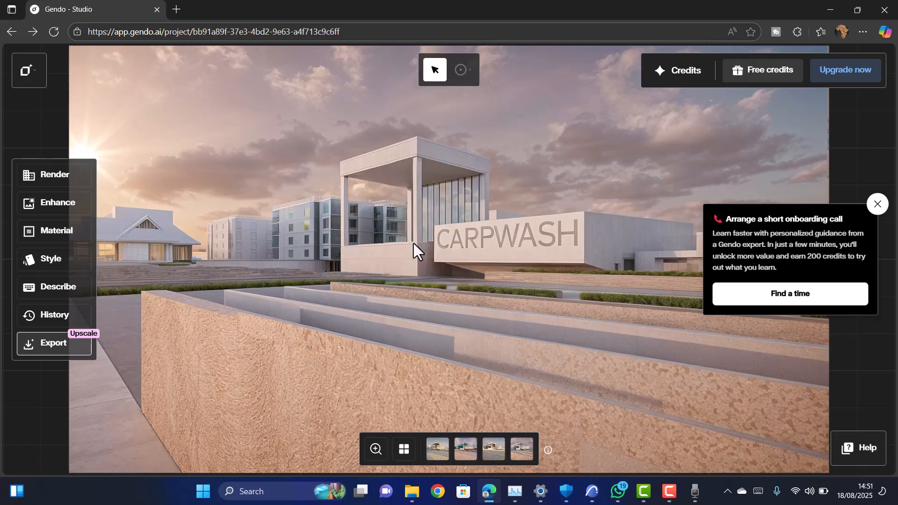
scroll(416, 250, "down", 2)
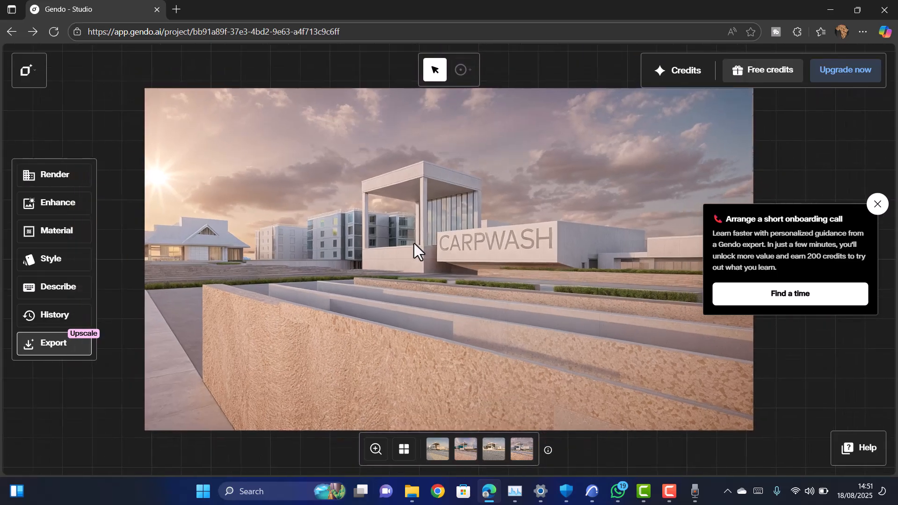
scroll(416, 251, "down", 2)
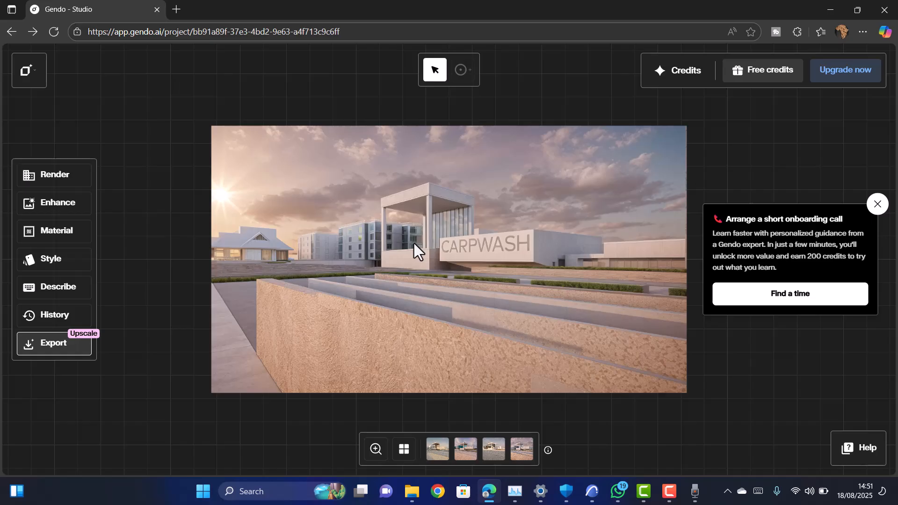
scroll(409, 256, "up", 3)
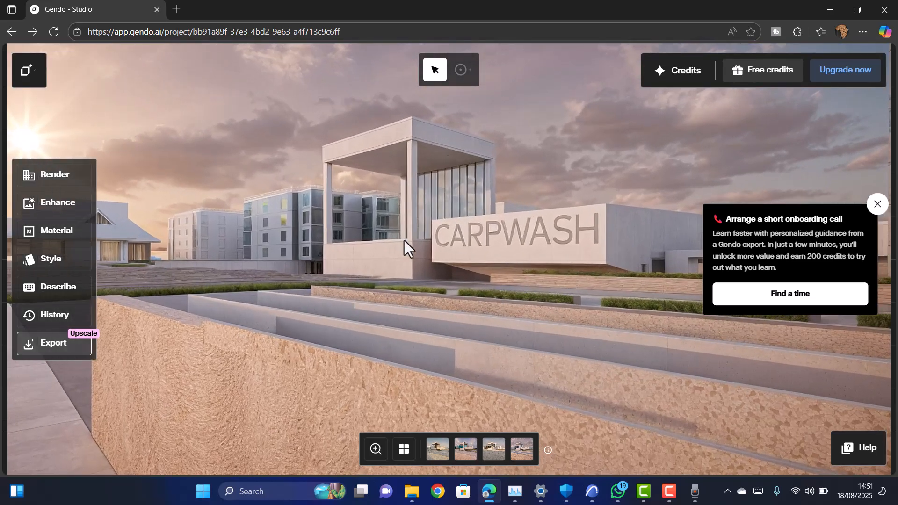
scroll(405, 242, "down", 2)
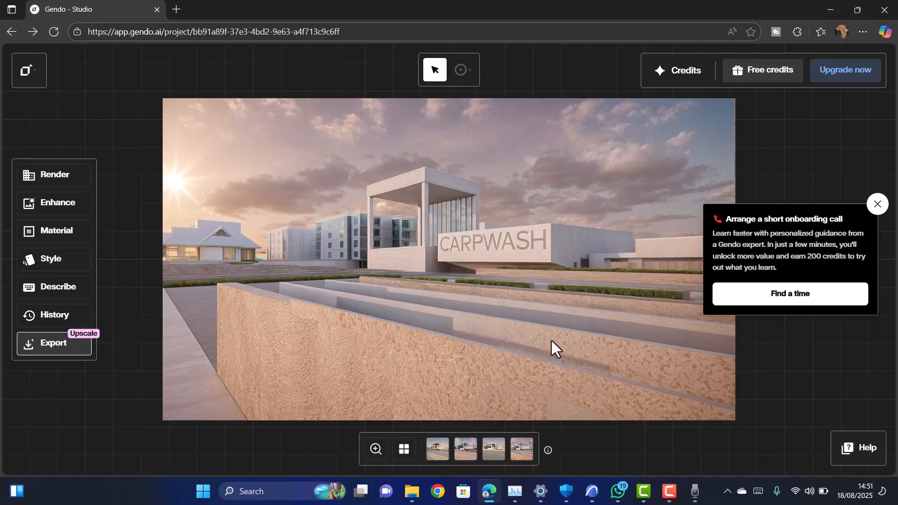
mouse_move(644, 492)
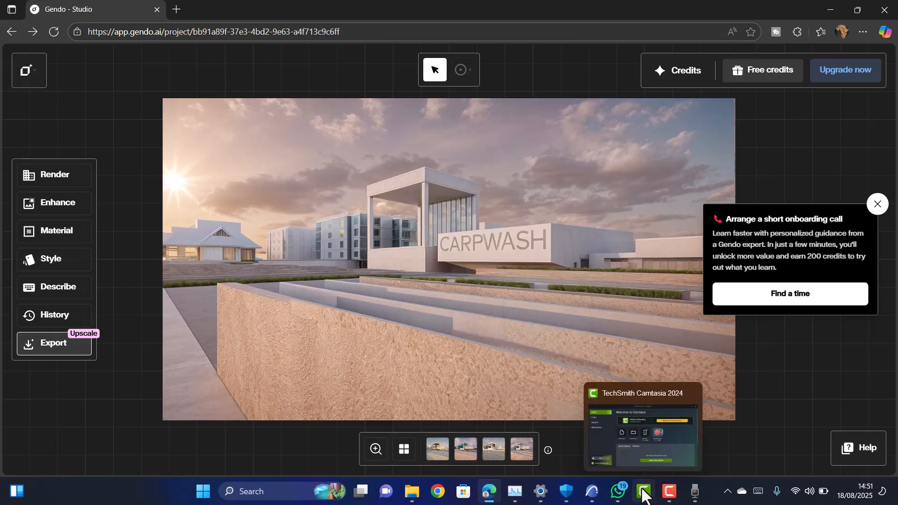